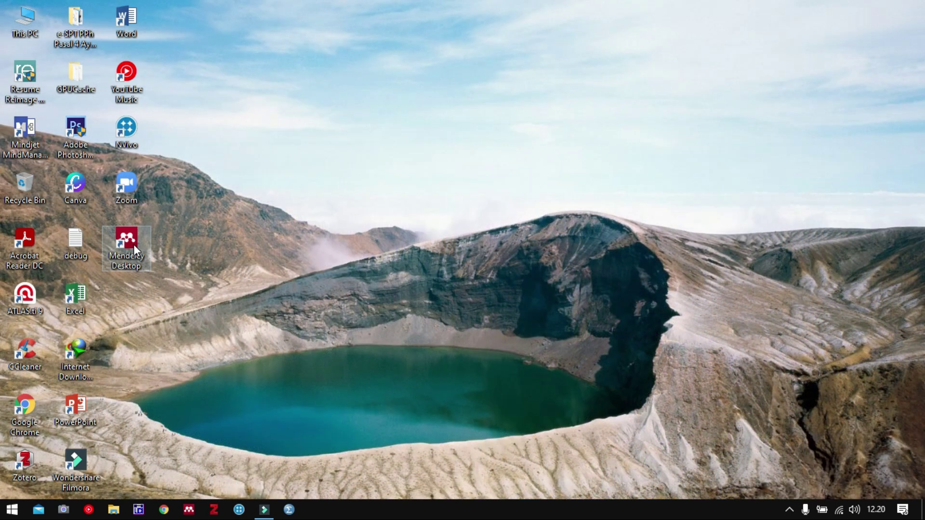
Launch Mendeley Desktop and sign in with the account e-mail and password.
{"action": "left_click", "coordinate": [138, 238]}
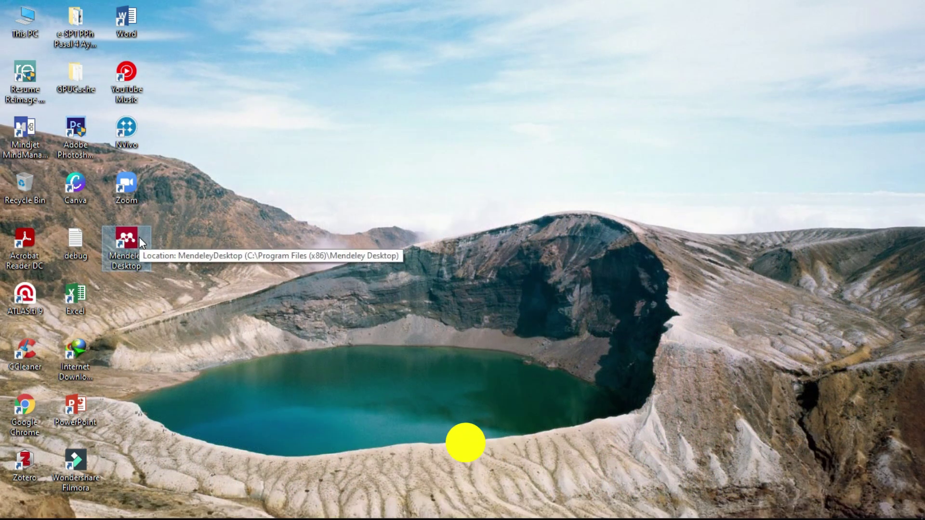
{"action": "double_click", "coordinate": [139, 238]}
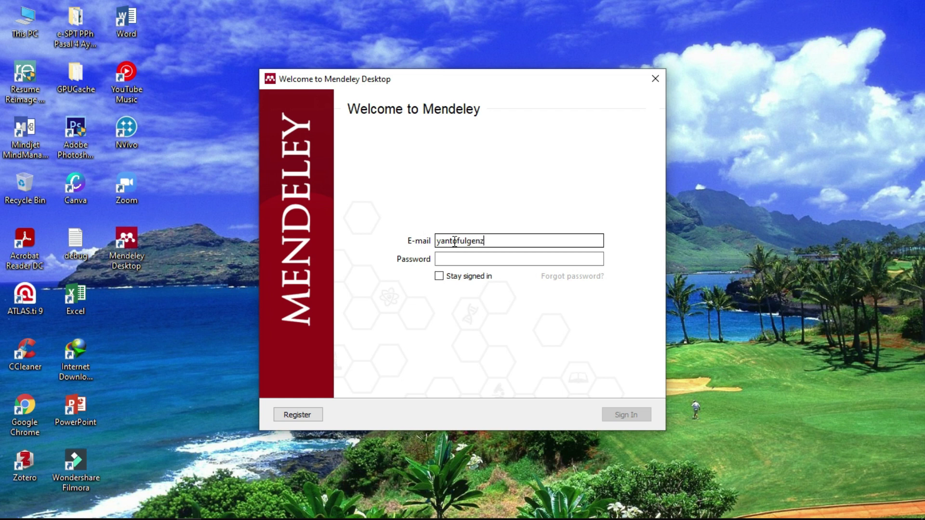
{"action": "type", "text": "gmail."}
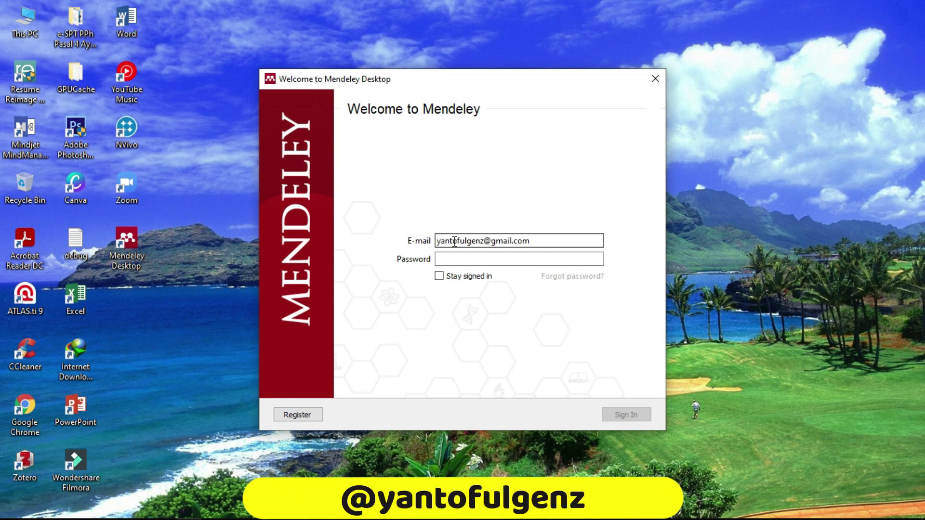
{"action": "type", "text": "com"}
{"action": "left_click", "coordinate": [483, 260]}
{"action": "type", "text": "••••••••••••••"}
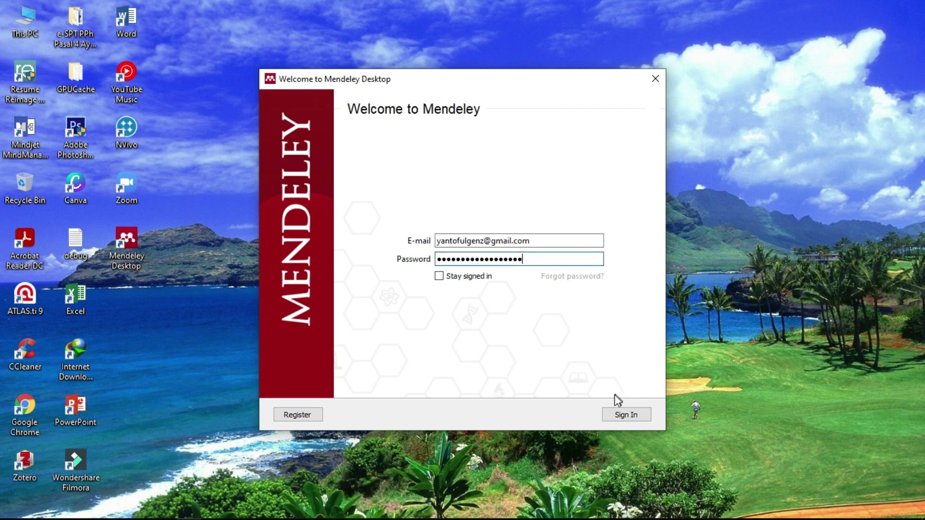
{"action": "left_click", "coordinate": [616, 415]}
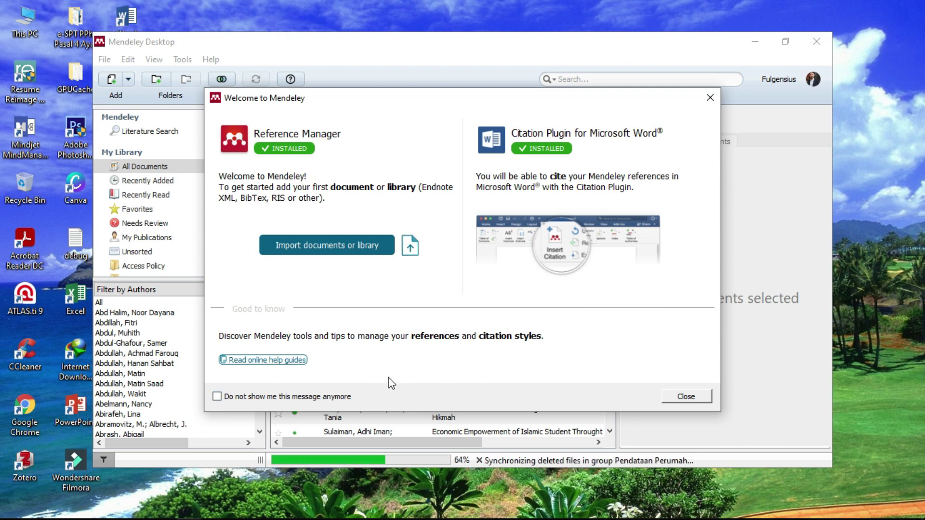
Dismiss the welcome message and the introductory tour, and maximize the Mendeley window.
{"action": "left_click", "coordinate": [680, 395]}
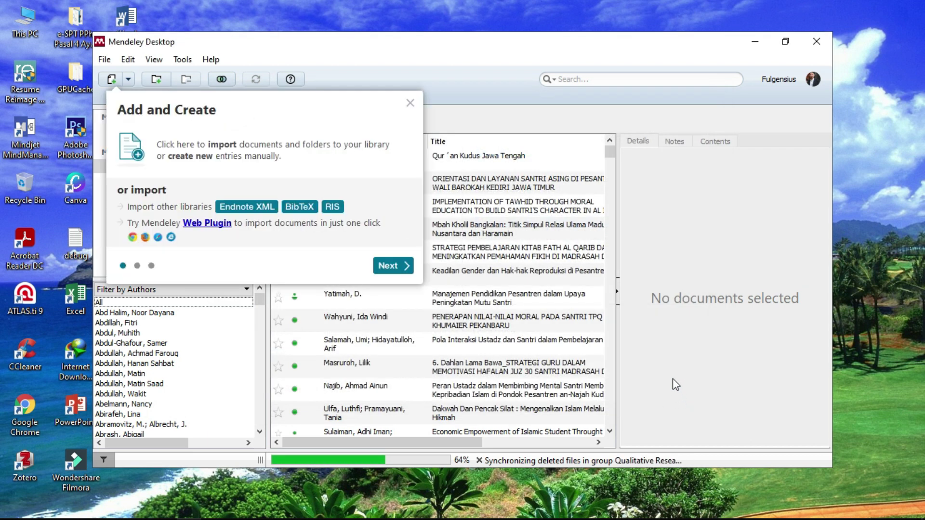
{"action": "left_click", "coordinate": [392, 266]}
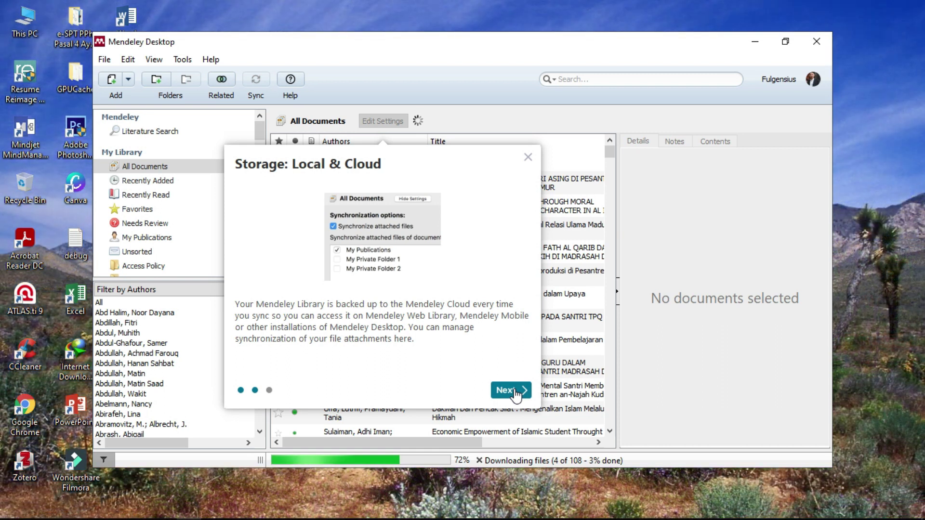
{"action": "left_click", "coordinate": [511, 390]}
{"action": "left_click", "coordinate": [417, 264]}
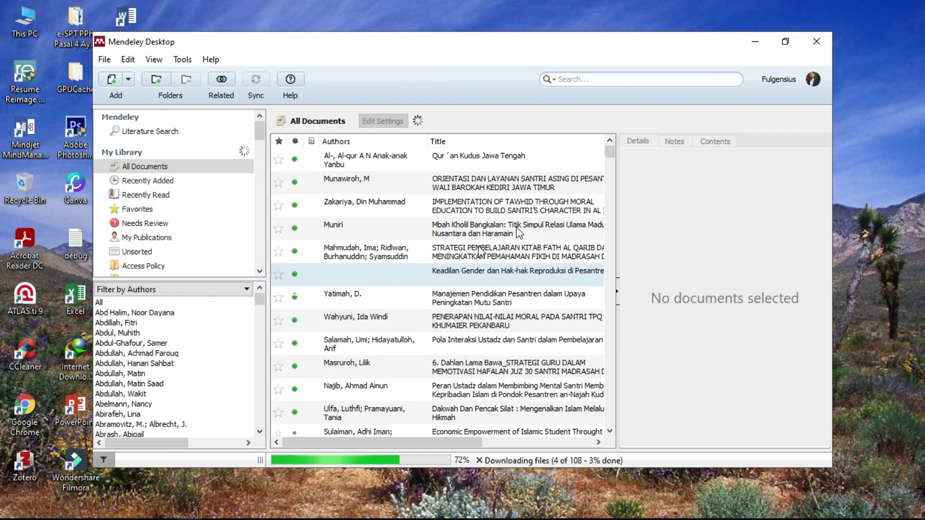
{"action": "left_click", "coordinate": [785, 42]}
{"action": "left_click", "coordinate": [786, 43]}
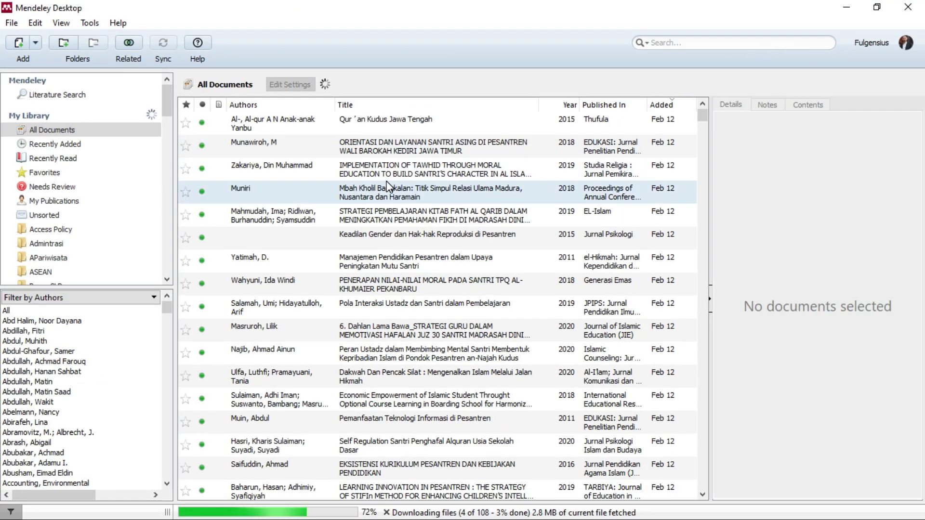
Open Literature Search and cancel the running file synchronization.
{"action": "left_click", "coordinate": [78, 98]}
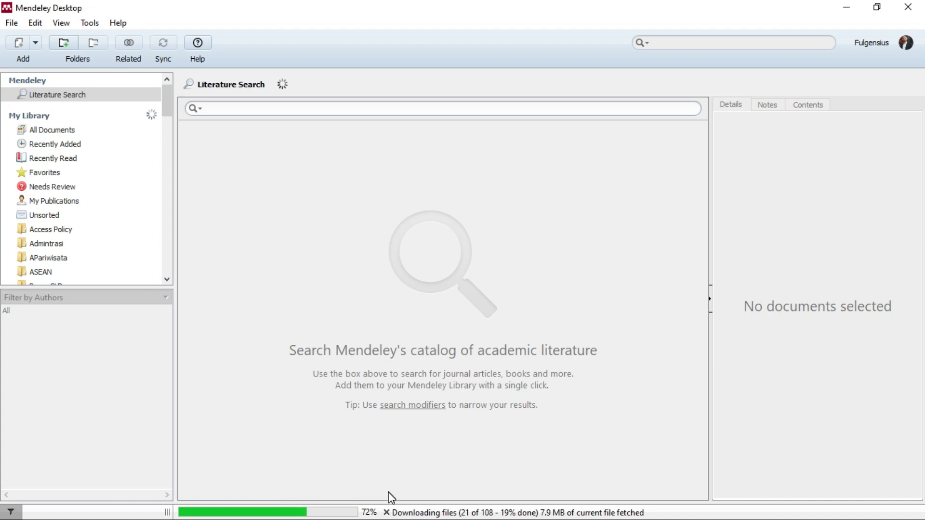
{"action": "left_click", "coordinate": [386, 513]}
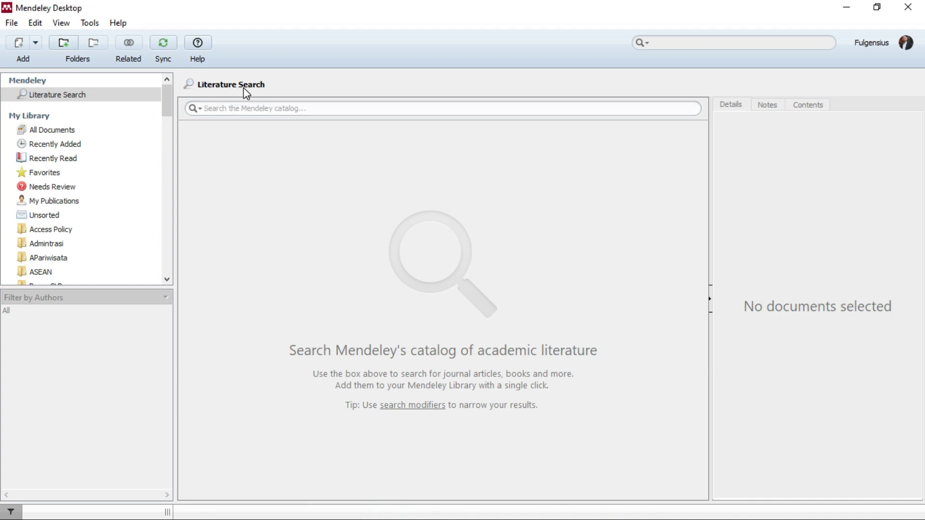
Search the Mendeley catalog for "Economic Recovery AND covid-19 OR covid 19 AND pandemic".
{"action": "left_click", "coordinate": [242, 110]}
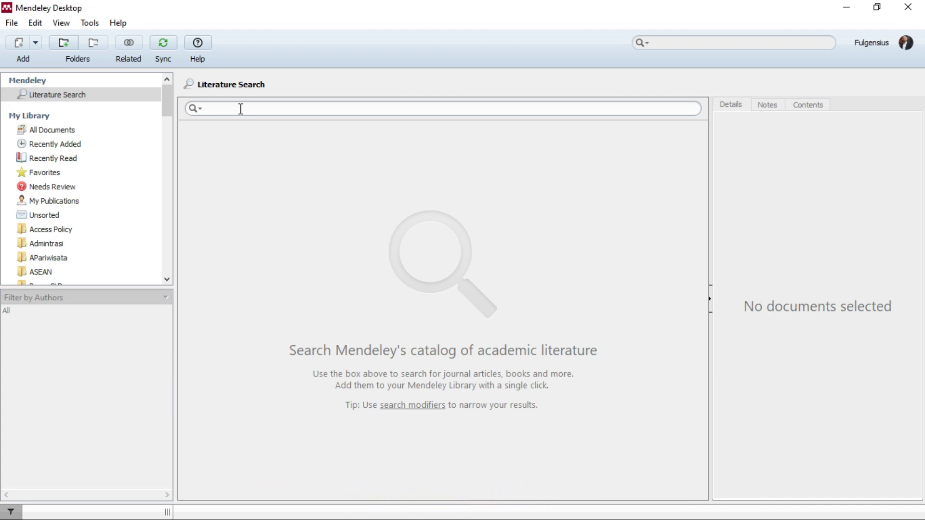
{"action": "left_click", "coordinate": [241, 109]}
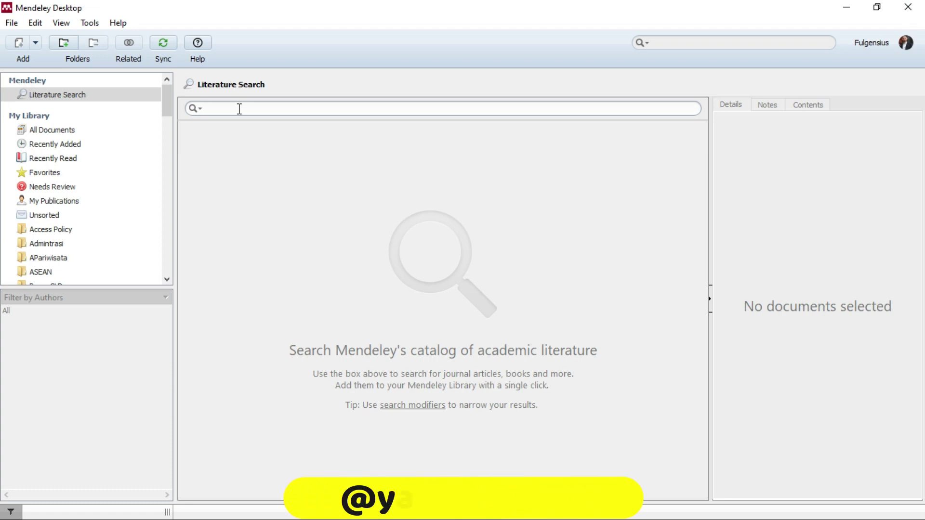
{"action": "type", "text": "Economic "}
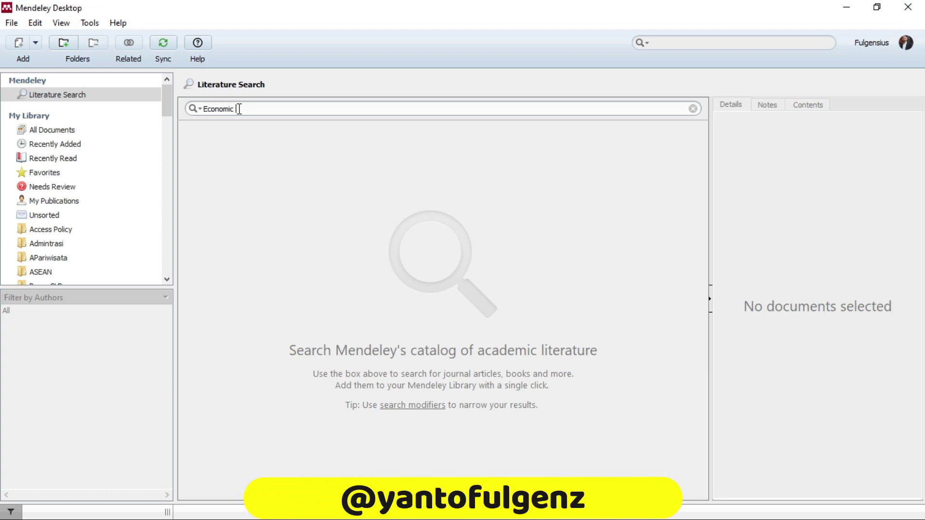
{"action": "type", "text": "Recovery"}
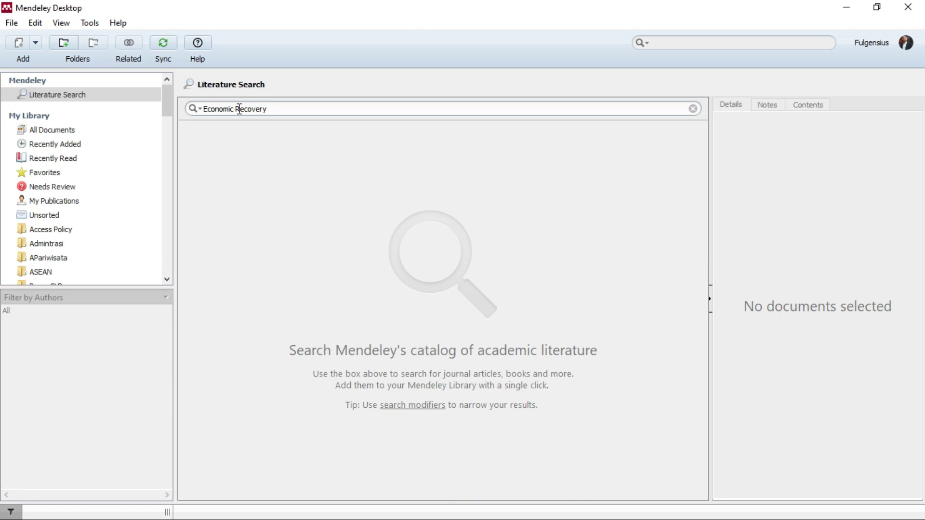
{"action": "type", "text": "AND covid-19 OR covid 19"}
{"action": "type", "text": "AND"}
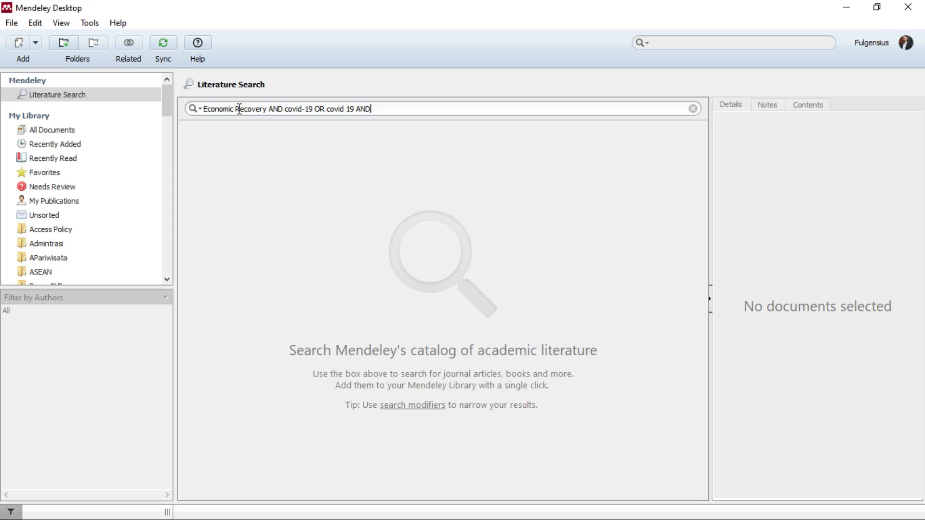
{"action": "type", "text": " pandemic"}
{"action": "key", "text": "Return"}
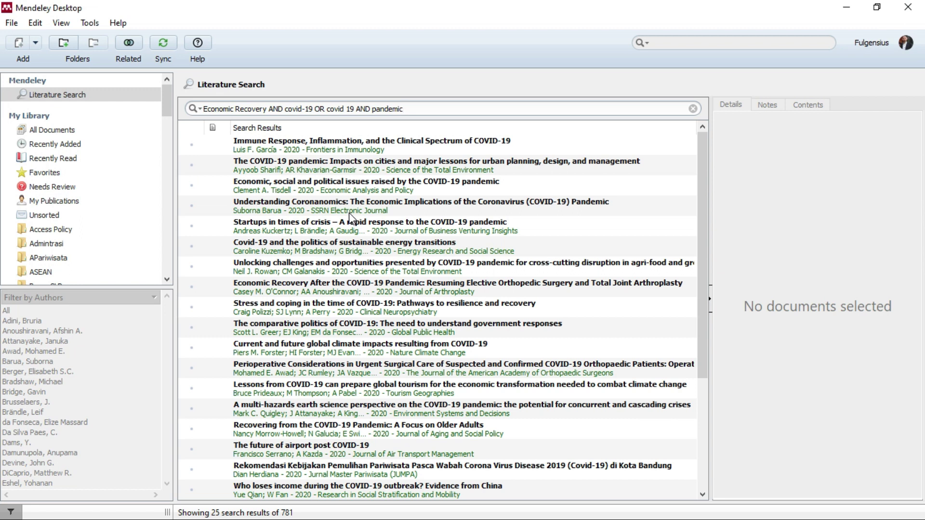
Examine the list of search results and the details of a few articles, including "Covid-19 and the politics of sustainable energy transitions".
{"action": "left_click", "coordinate": [319, 216]}
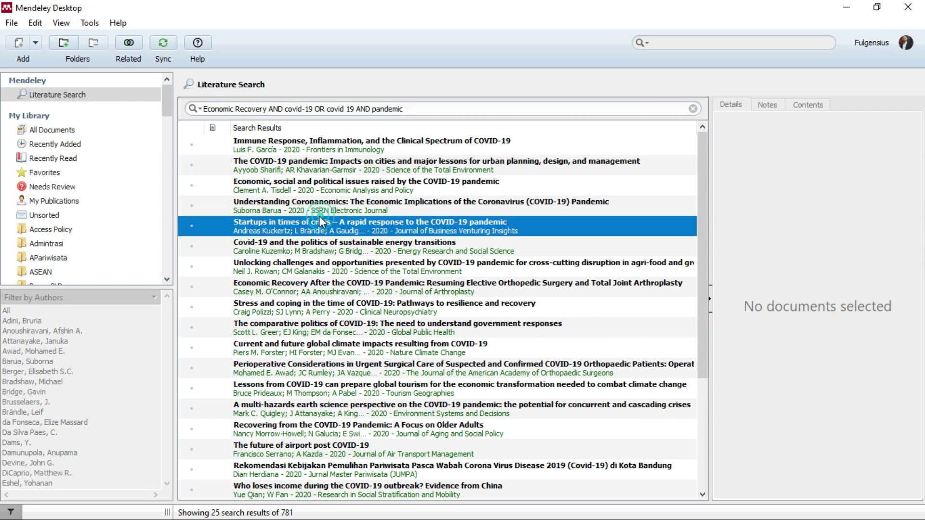
{"action": "left_click", "coordinate": [322, 170]}
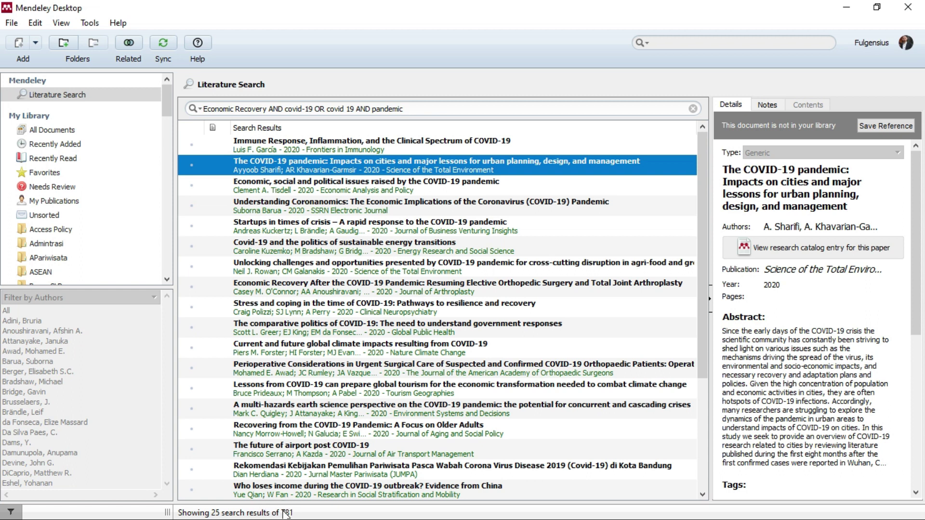
{"action": "left_click", "coordinate": [306, 251]}
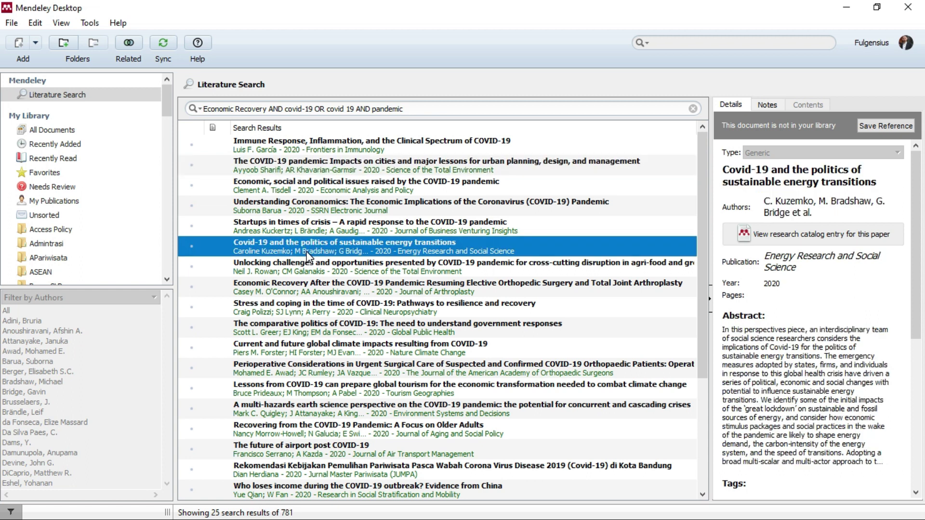
{"action": "scroll", "coordinate": [307, 251], "scroll_direction": "down", "scroll_amount": 3}
{"action": "scroll", "coordinate": [306, 255], "scroll_direction": "up", "scroll_amount": 3}
{"action": "scroll", "coordinate": [323, 356], "scroll_direction": "down", "scroll_amount": 3}
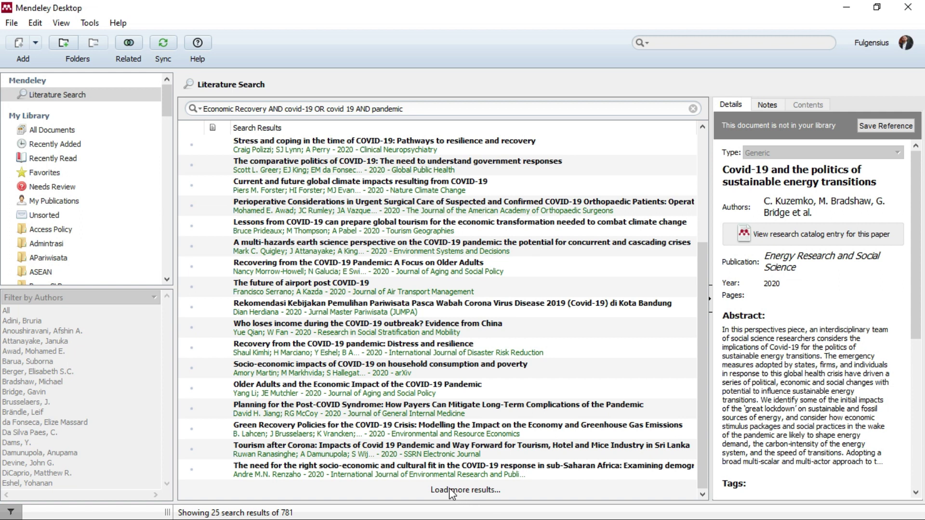
Select all the search results loaded so far.
{"action": "left_click", "coordinate": [406, 368]}
{"action": "key", "text": "ctrl+a"}
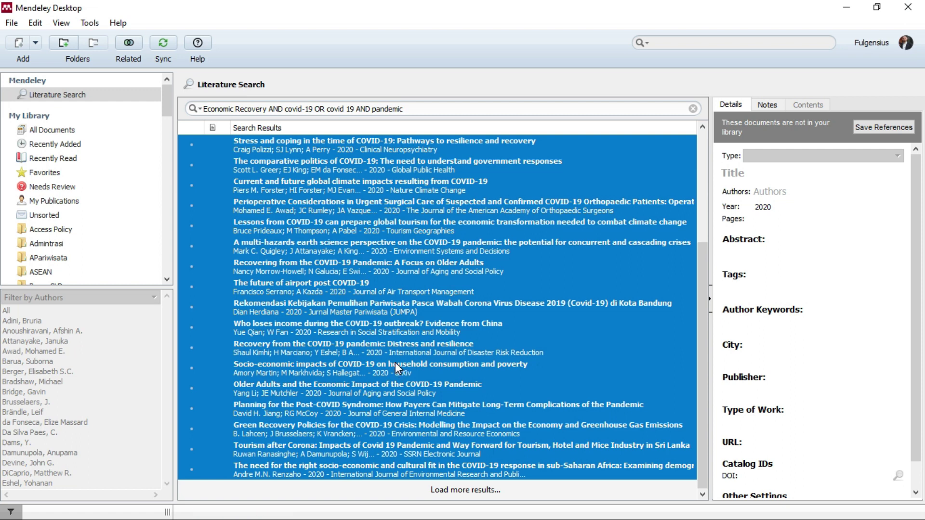
{"action": "scroll", "coordinate": [394, 355], "scroll_direction": "up", "scroll_amount": 3}
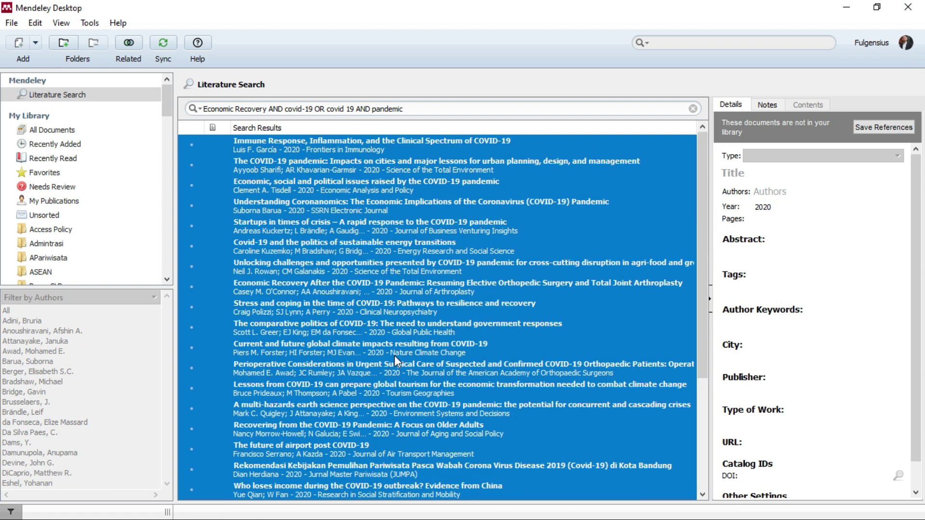
Read the abstract of the article "Immune Response, Inflammation, and the Clinical Spectrum of COVID-19".
{"action": "left_click", "coordinate": [359, 146]}
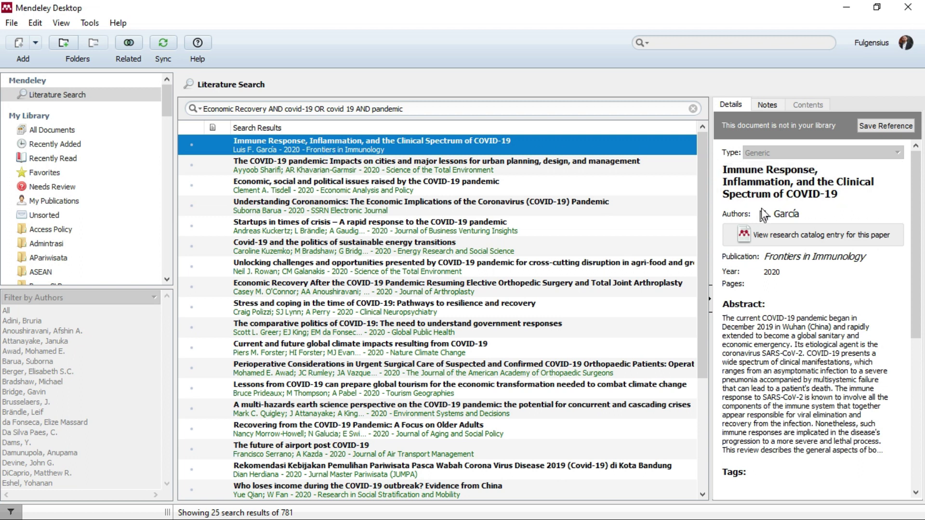
{"action": "left_click", "coordinate": [767, 337]}
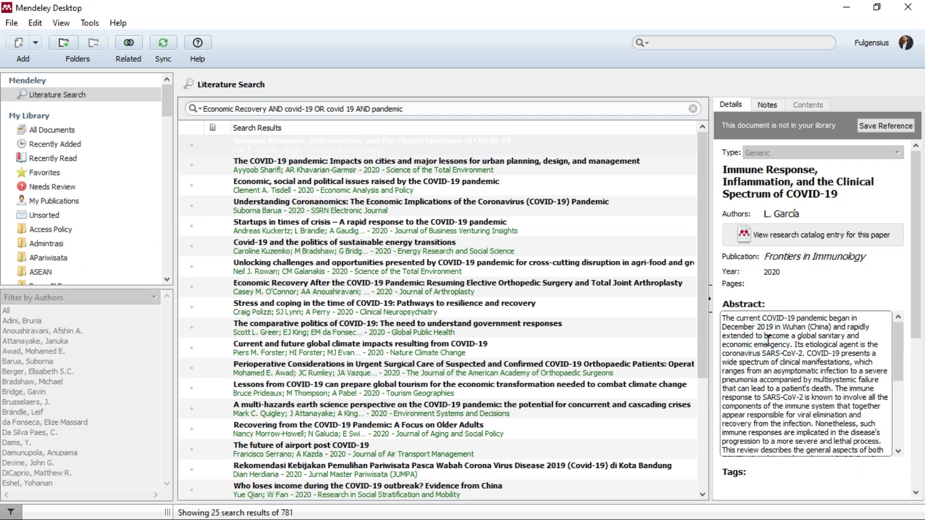
{"action": "scroll", "coordinate": [761, 342], "scroll_direction": "down", "scroll_amount": 3}
{"action": "scroll", "coordinate": [760, 343], "scroll_direction": "down", "scroll_amount": 2}
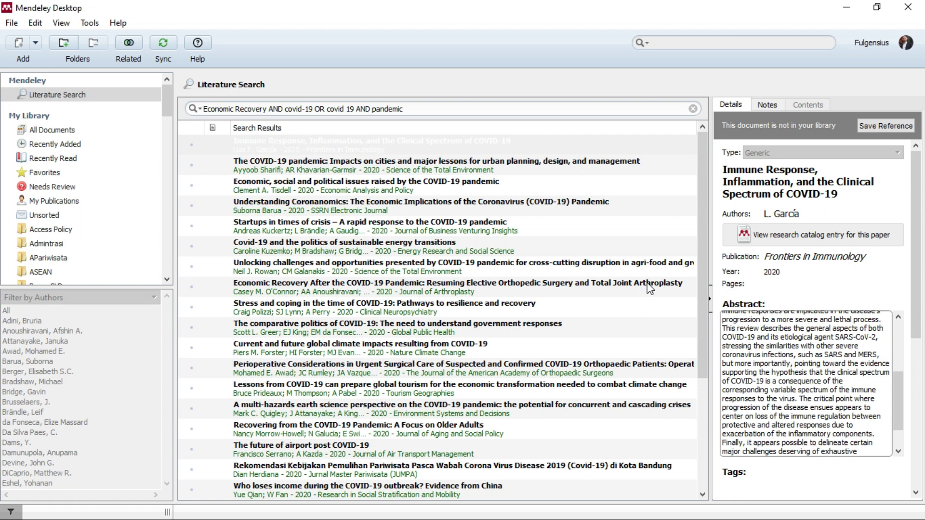
Load further batches of search results until 100 articles are listed.
{"action": "left_click", "coordinate": [454, 247]}
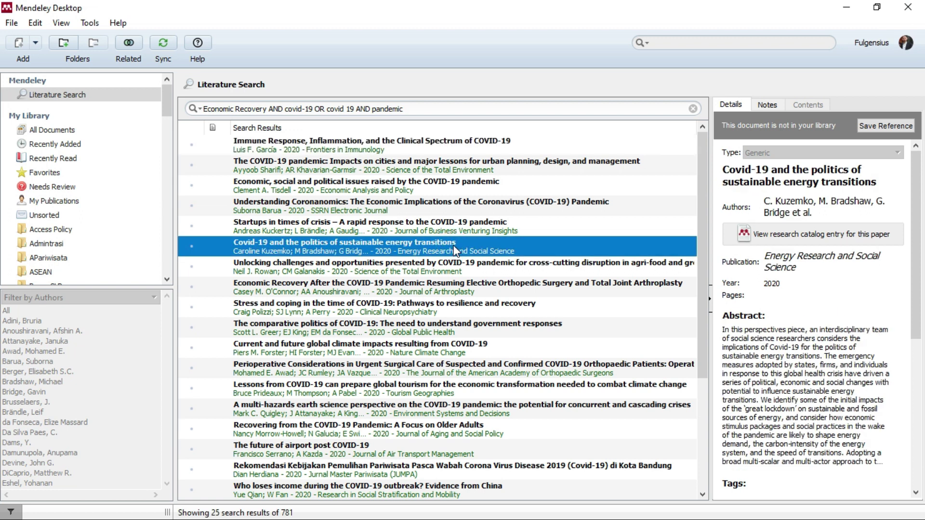
{"action": "scroll", "coordinate": [454, 247], "scroll_direction": "down", "scroll_amount": 3}
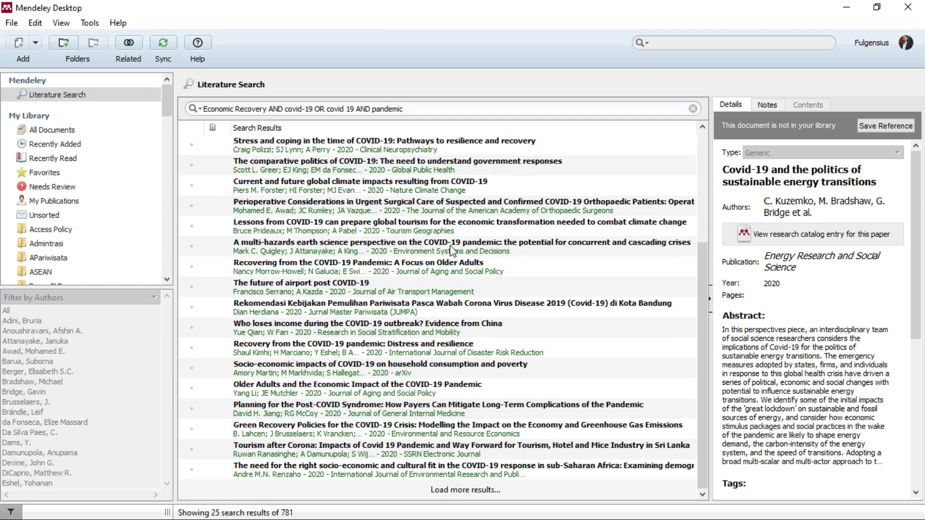
{"action": "left_click", "coordinate": [456, 490]}
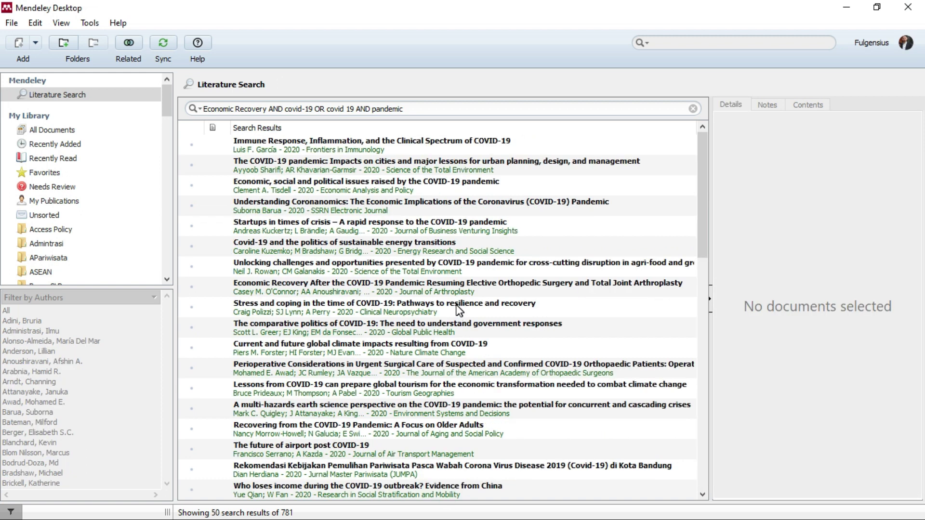
{"action": "scroll", "coordinate": [459, 316], "scroll_direction": "down", "scroll_amount": 5}
{"action": "scroll", "coordinate": [436, 340], "scroll_direction": "down", "scroll_amount": 6}
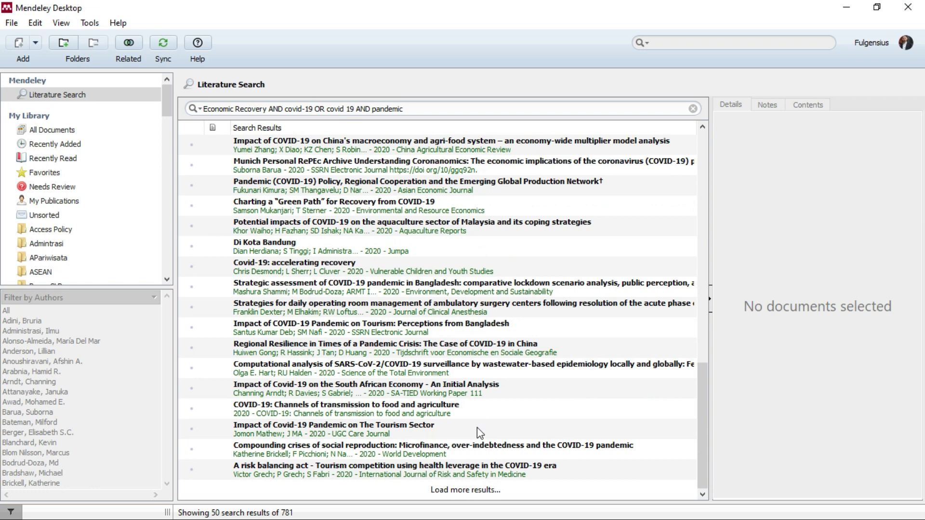
{"action": "left_click", "coordinate": [467, 490]}
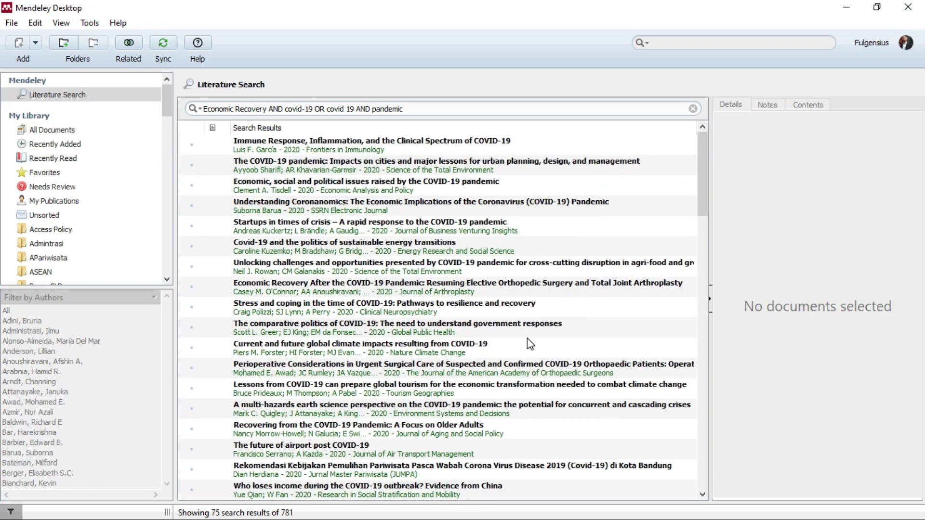
{"action": "scroll", "coordinate": [527, 338], "scroll_direction": "down", "scroll_amount": 18}
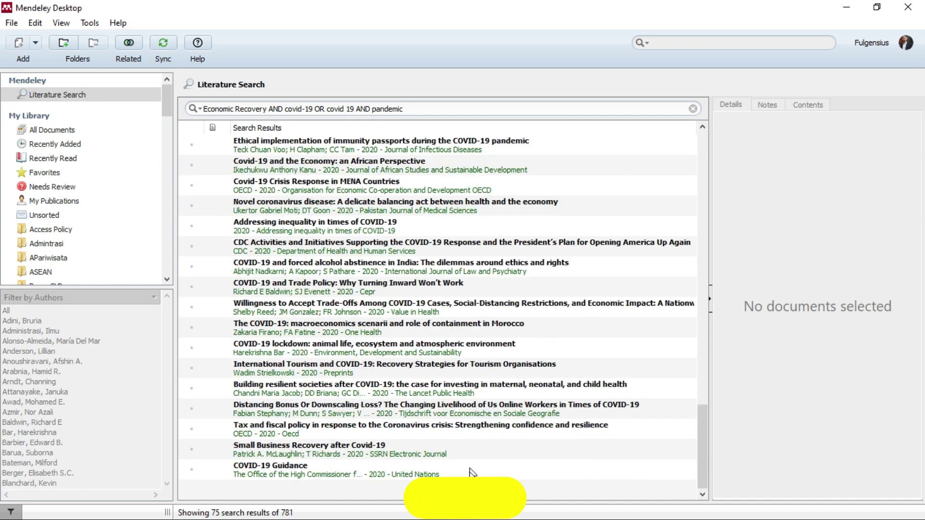
Select the whole list of loaded articles, starting from the first result.
{"action": "left_click", "coordinate": [400, 250]}
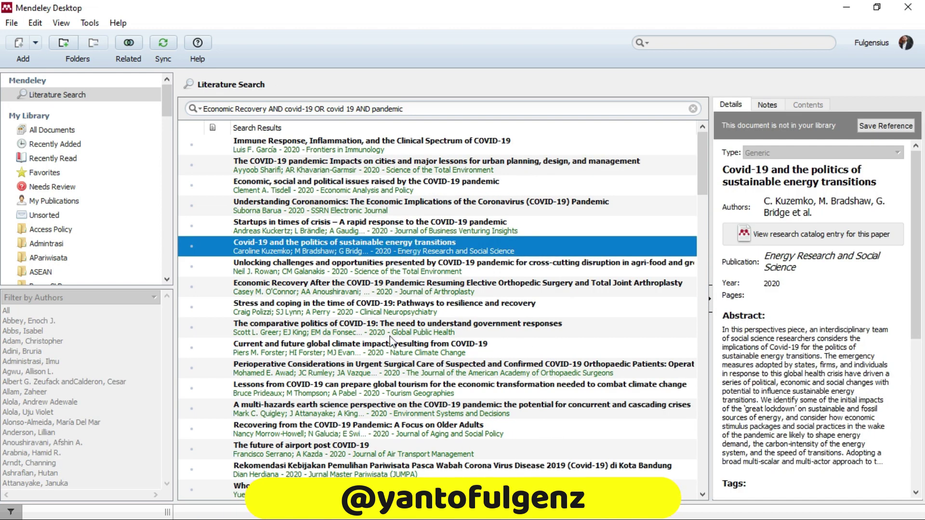
{"action": "left_click", "coordinate": [356, 151]}
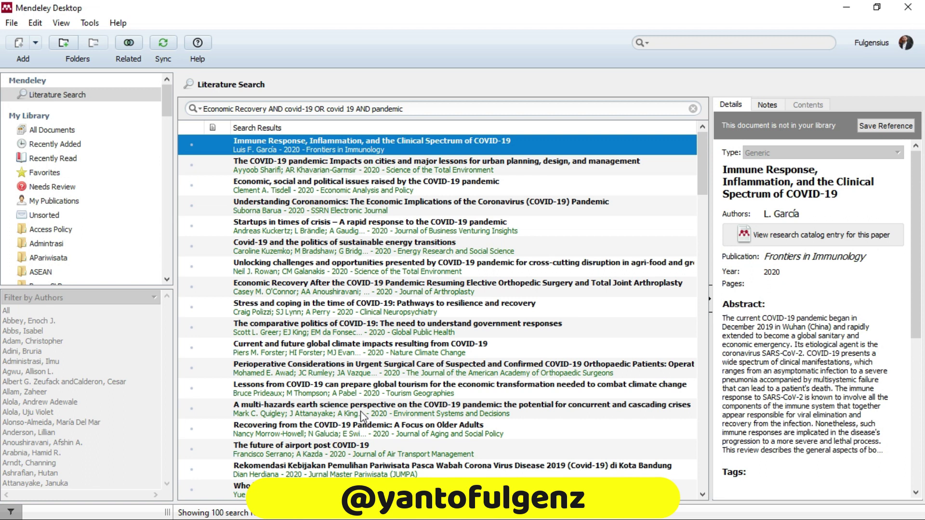
{"action": "key", "text": "ctrl+a"}
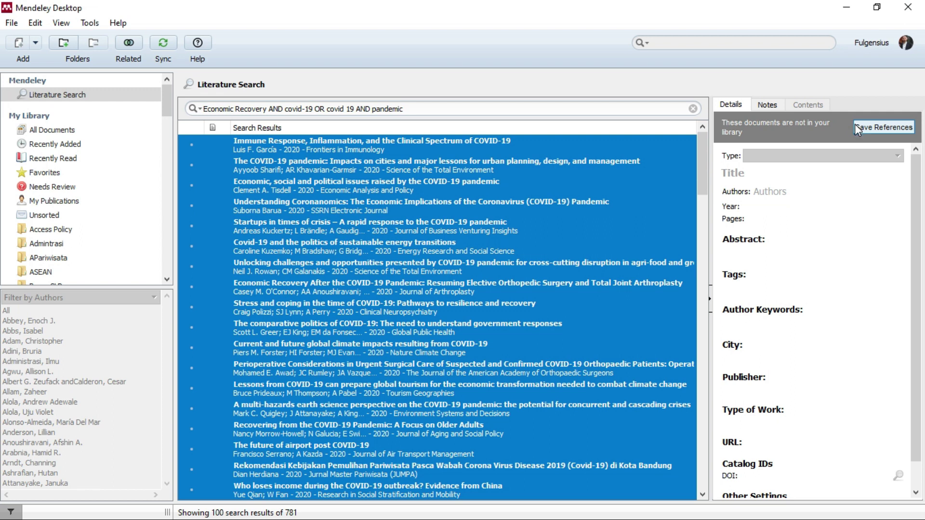
Save all the selected search results to the library and check their saved marks.
{"action": "left_click", "coordinate": [873, 127]}
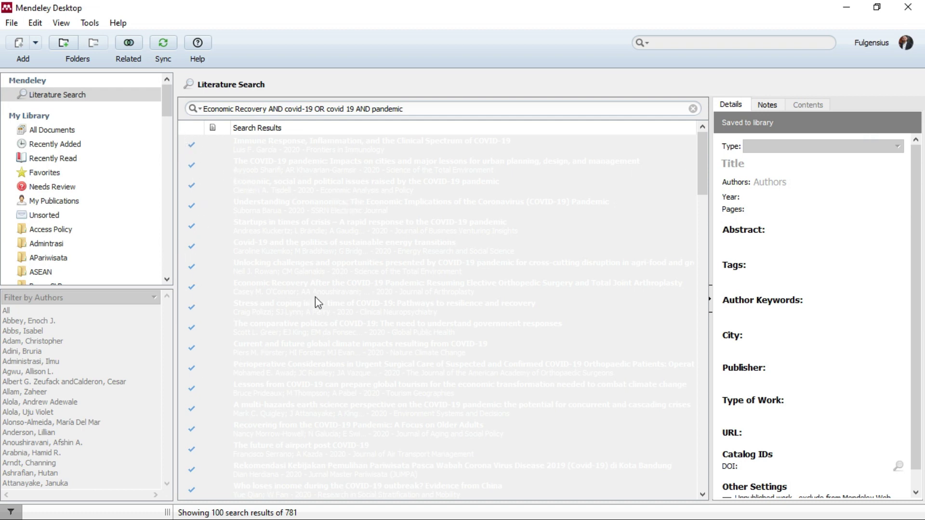
{"action": "scroll", "coordinate": [316, 299], "scroll_direction": "down", "scroll_amount": 15}
{"action": "scroll", "coordinate": [321, 307], "scroll_direction": "down", "scroll_amount": 10}
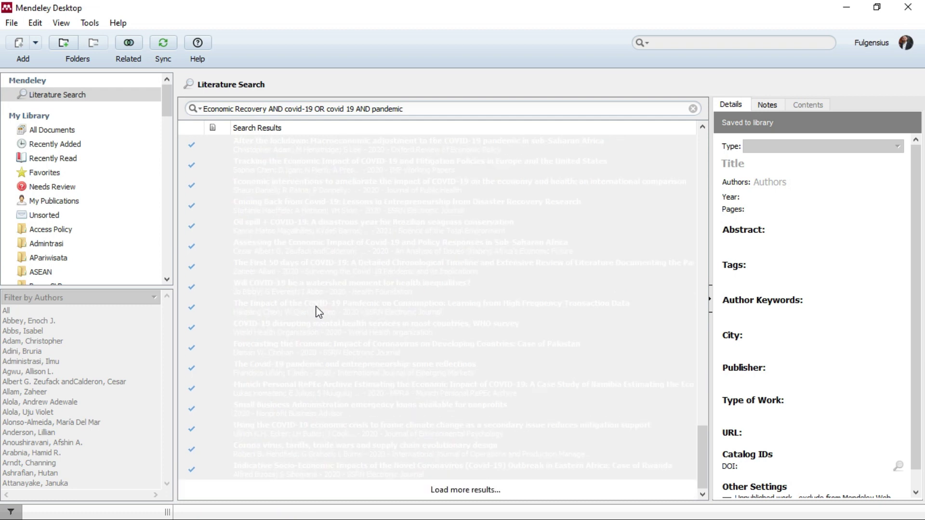
Load one more batch of search results and find where the unsaved articles begin.
{"action": "left_click", "coordinate": [460, 490]}
{"action": "scroll", "coordinate": [429, 424], "scroll_direction": "down", "scroll_amount": 10}
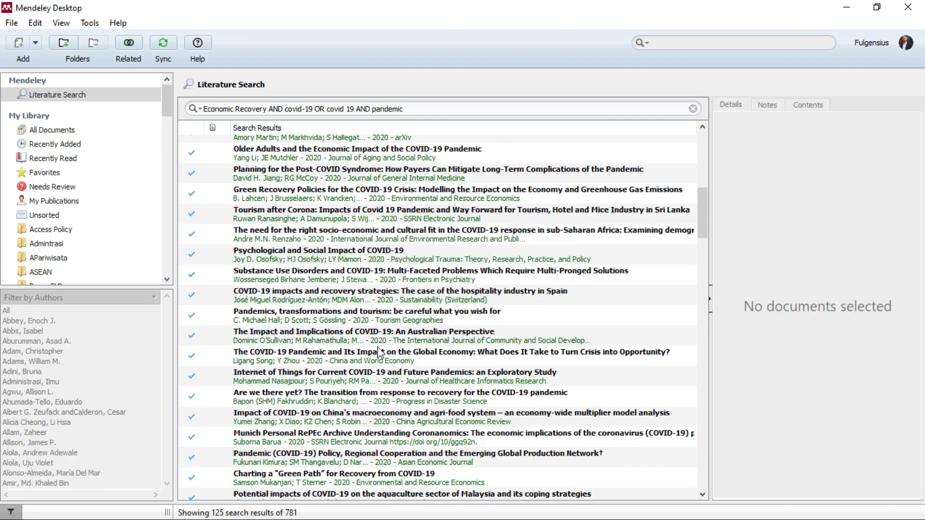
{"action": "scroll", "coordinate": [367, 359], "scroll_direction": "down", "scroll_amount": 20}
{"action": "scroll", "coordinate": [367, 358], "scroll_direction": "up", "scroll_amount": 7}
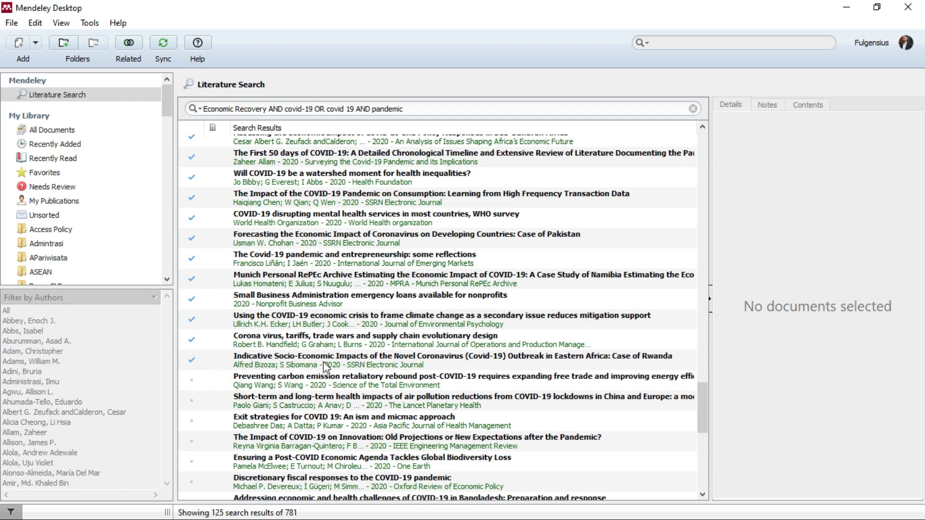
Select all the listed search results and save the references still missing from the library.
{"action": "left_click", "coordinate": [318, 359]}
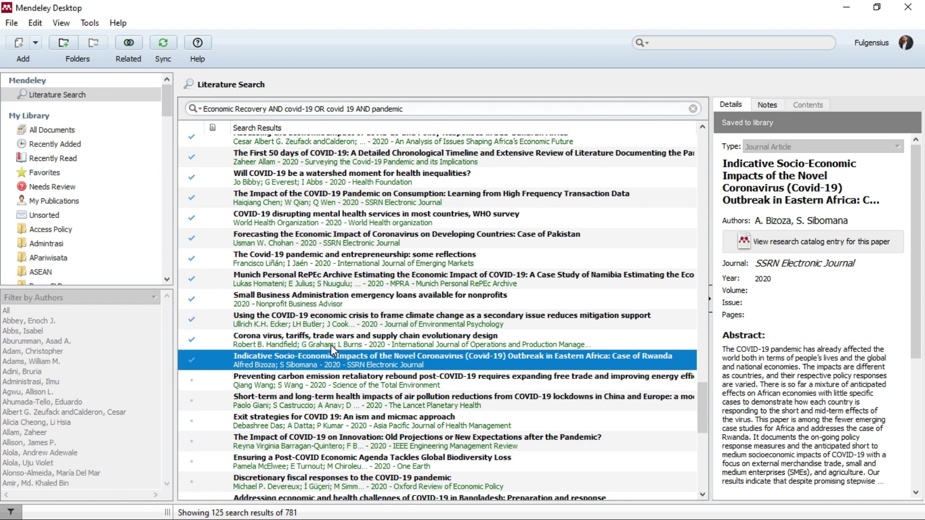
{"action": "scroll", "coordinate": [331, 345], "scroll_direction": "up", "scroll_amount": 2}
{"action": "scroll", "coordinate": [330, 350], "scroll_direction": "down", "scroll_amount": 3}
{"action": "scroll", "coordinate": [330, 352], "scroll_direction": "down", "scroll_amount": 2}
{"action": "key", "text": "ctrl+a"}
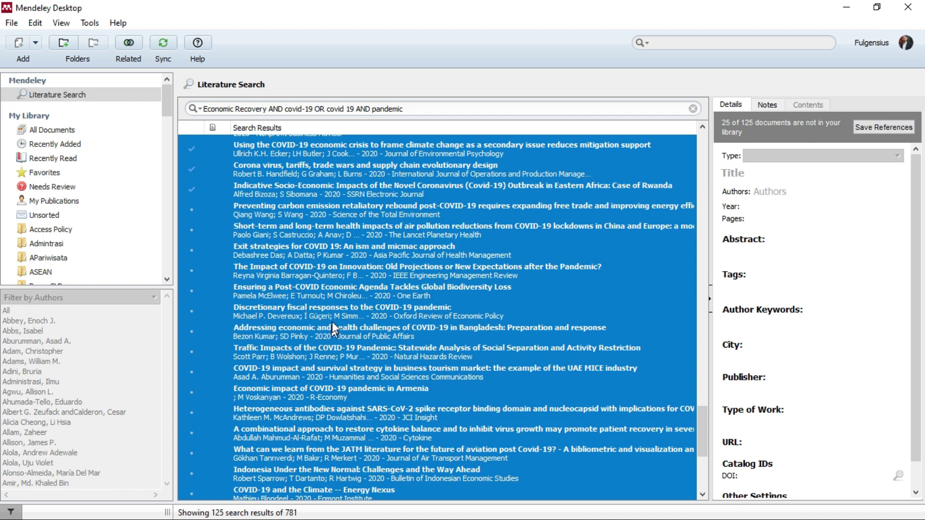
{"action": "left_click", "coordinate": [863, 126]}
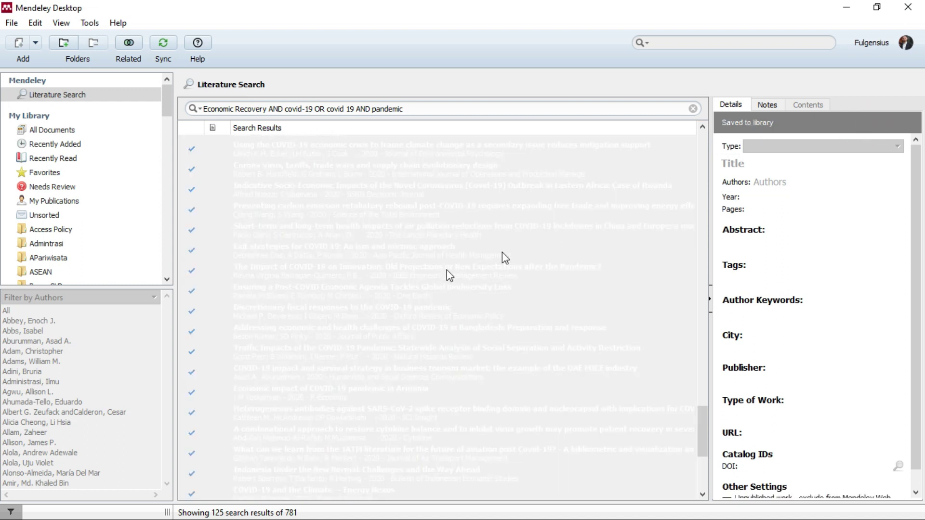
{"action": "scroll", "coordinate": [289, 339], "scroll_direction": "down", "scroll_amount": 4}
{"action": "scroll", "coordinate": [322, 333], "scroll_direction": "up", "scroll_amount": 1}
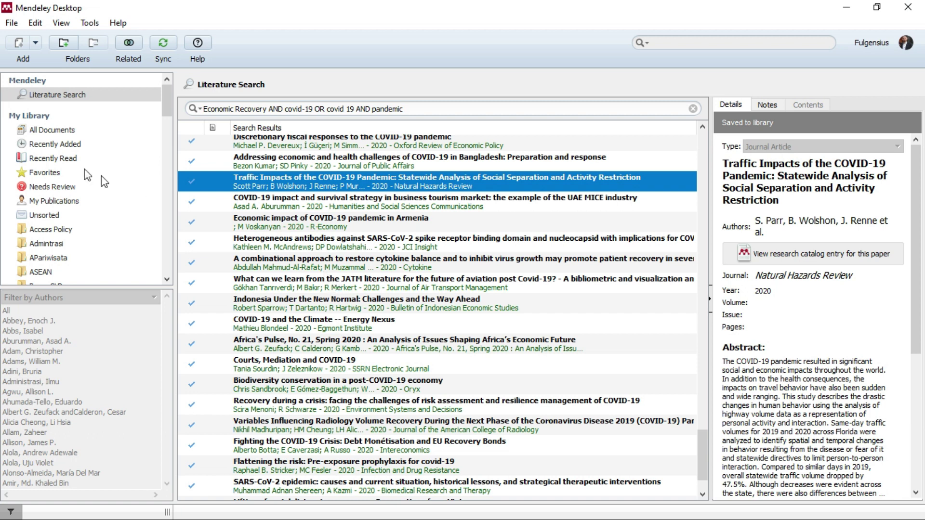
Create a new library folder named "Covid 19 Recovery".
{"action": "left_click_drag", "start_coordinate": [169, 101], "coordinate": [179, 241]}
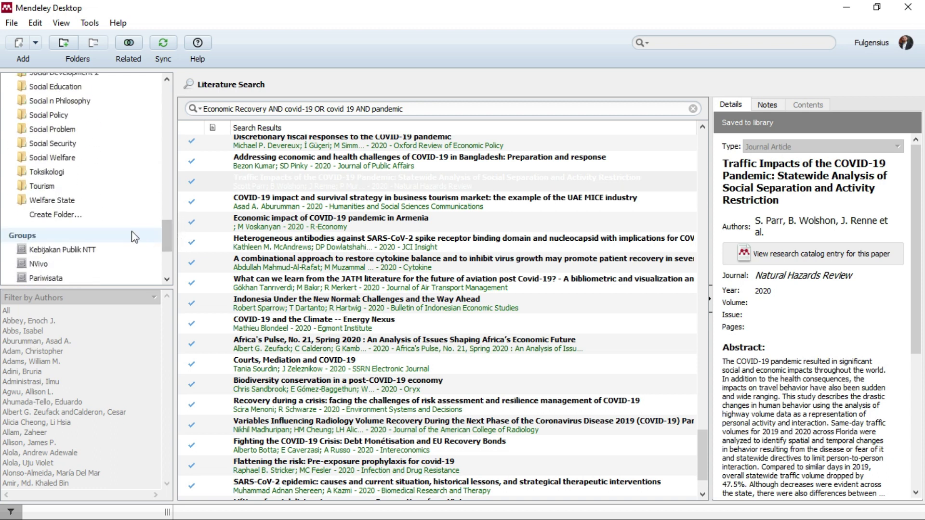
{"action": "left_click", "coordinate": [63, 218]}
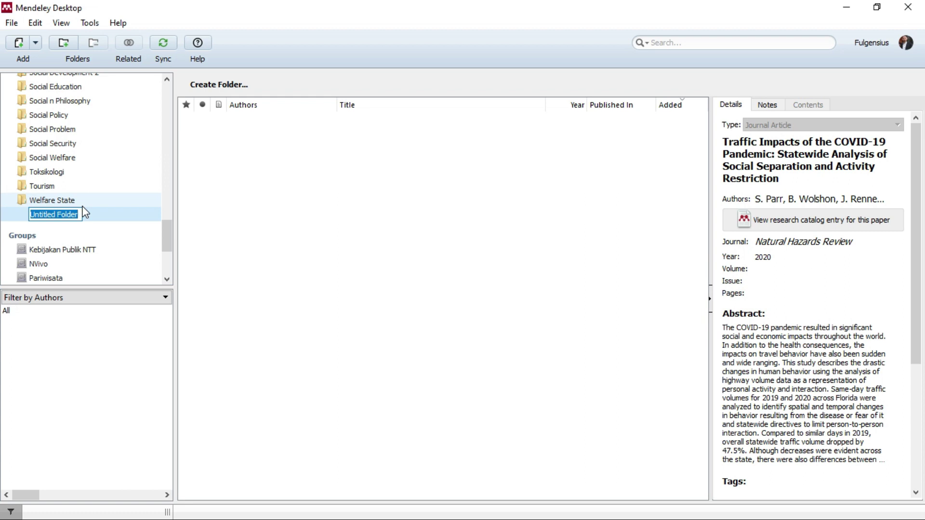
{"action": "type", "text": "Covid 19 Recovery"}
{"action": "key", "text": "Return"}
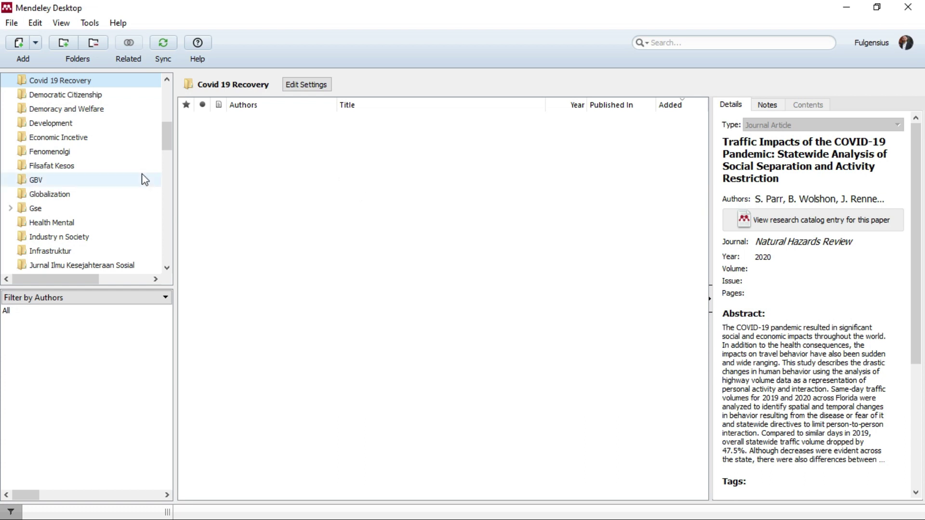
Return to the literature search and select all the listed results.
{"action": "scroll", "coordinate": [107, 178], "scroll_direction": "up", "scroll_amount": 7}
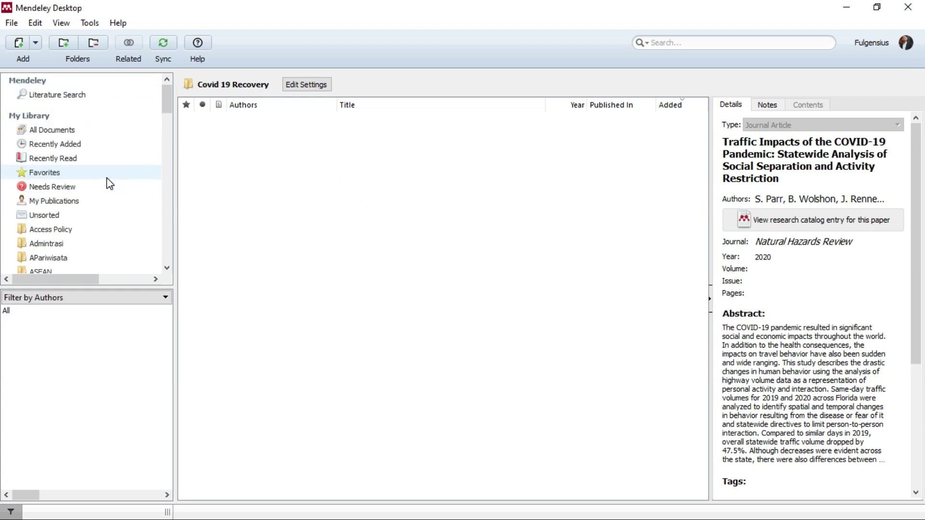
{"action": "left_click", "coordinate": [82, 96]}
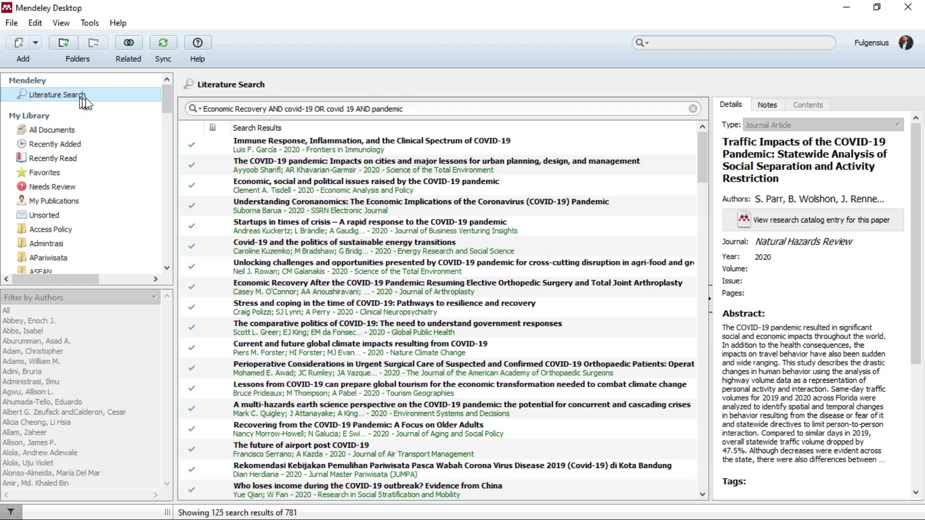
{"action": "left_click", "coordinate": [272, 145]}
{"action": "scroll", "coordinate": [308, 241], "scroll_direction": "down", "scroll_amount": 13}
{"action": "scroll", "coordinate": [310, 248], "scroll_direction": "down", "scroll_amount": 12}
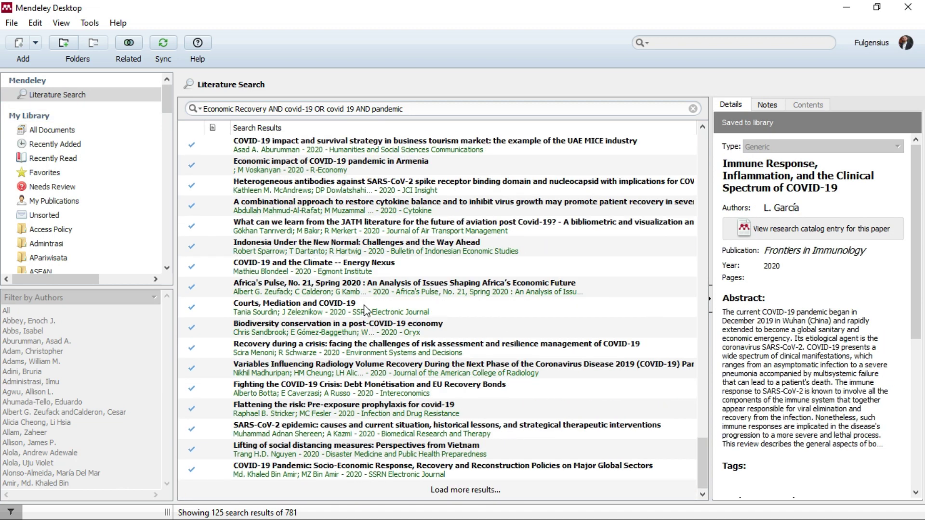
{"action": "left_click", "coordinate": [359, 303]}
{"action": "key", "text": "ctrl+a"}
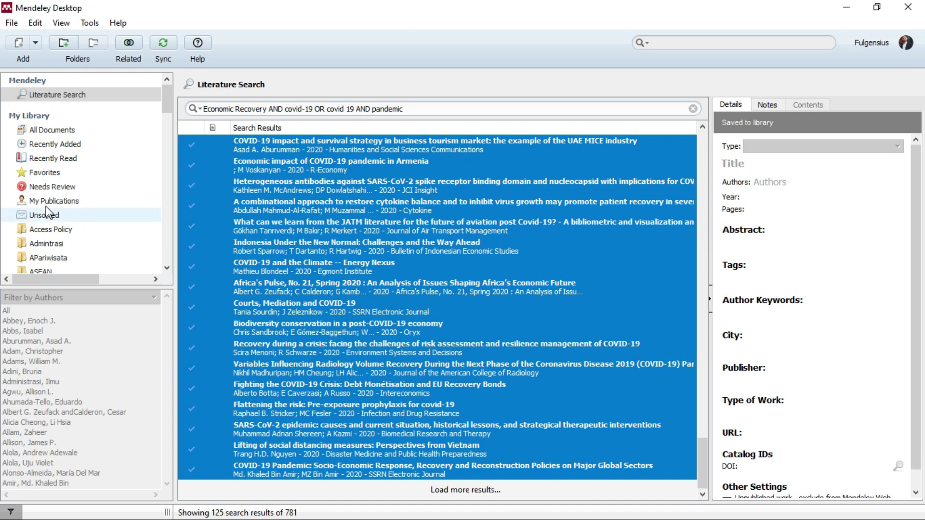
Add the selected articles to the Covid 19 Recovery folder and open the folder to view them.
{"action": "scroll", "coordinate": [46, 212], "scroll_direction": "down", "scroll_amount": 3}
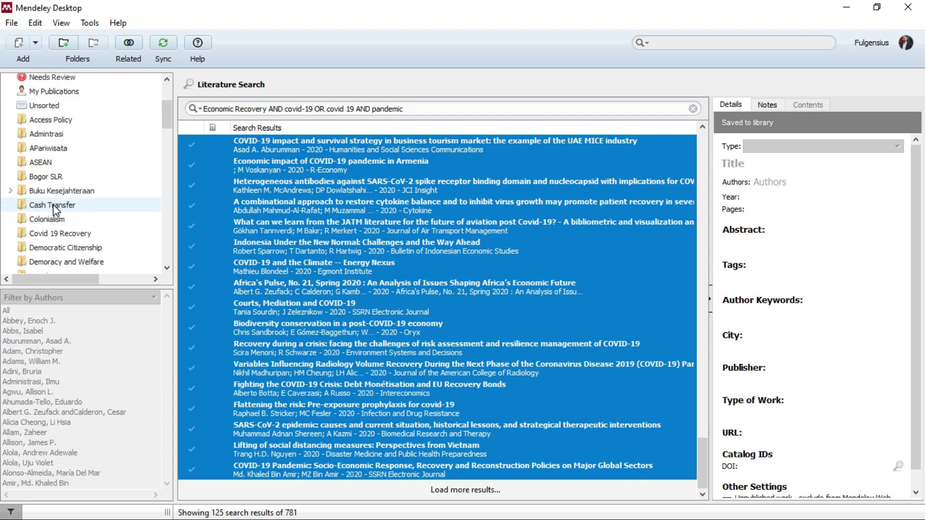
{"action": "scroll", "coordinate": [53, 204], "scroll_direction": "down", "scroll_amount": 1}
{"action": "scroll", "coordinate": [53, 207], "scroll_direction": "down", "scroll_amount": 2}
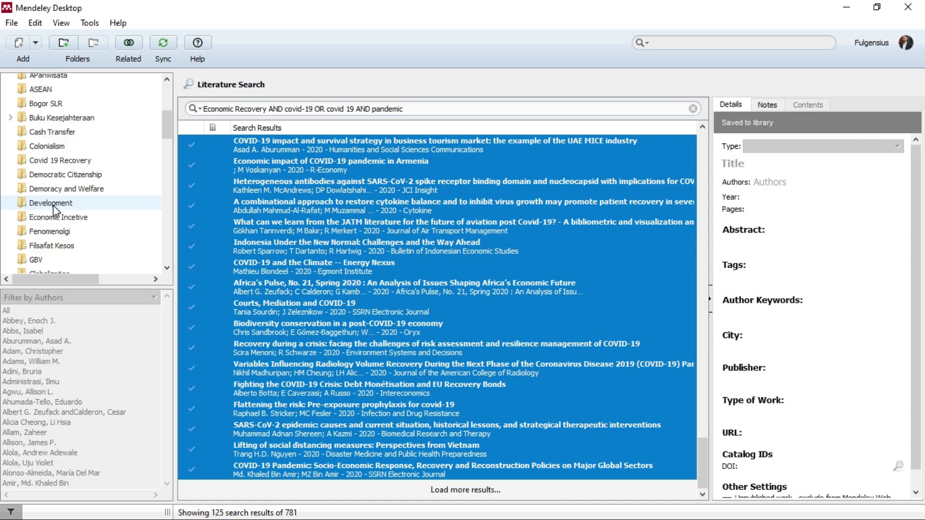
{"action": "scroll", "coordinate": [53, 207], "scroll_direction": "up", "scroll_amount": 4}
{"action": "scroll", "coordinate": [53, 205], "scroll_direction": "down", "scroll_amount": 1}
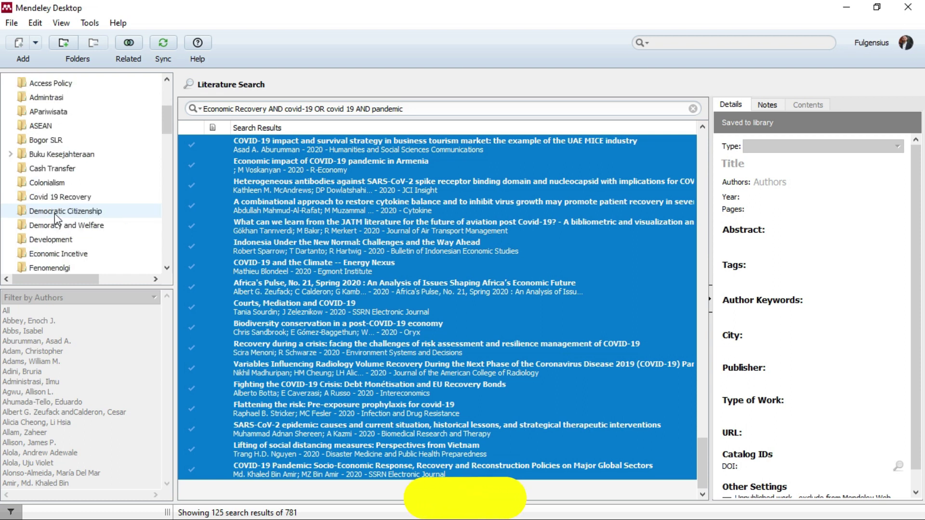
{"action": "left_click_drag", "start_coordinate": [325, 187], "coordinate": [84, 197]}
{"action": "left_click", "coordinate": [84, 198]}
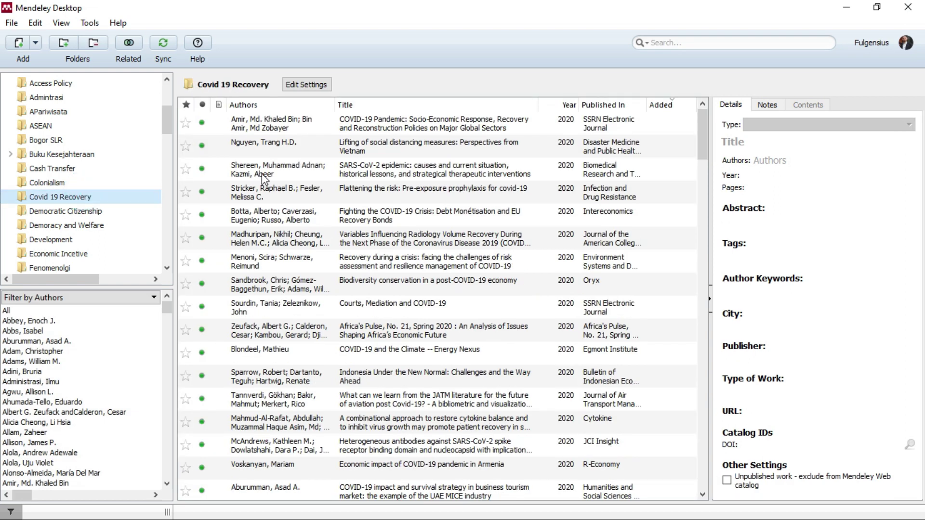
{"action": "left_click", "coordinate": [299, 176]}
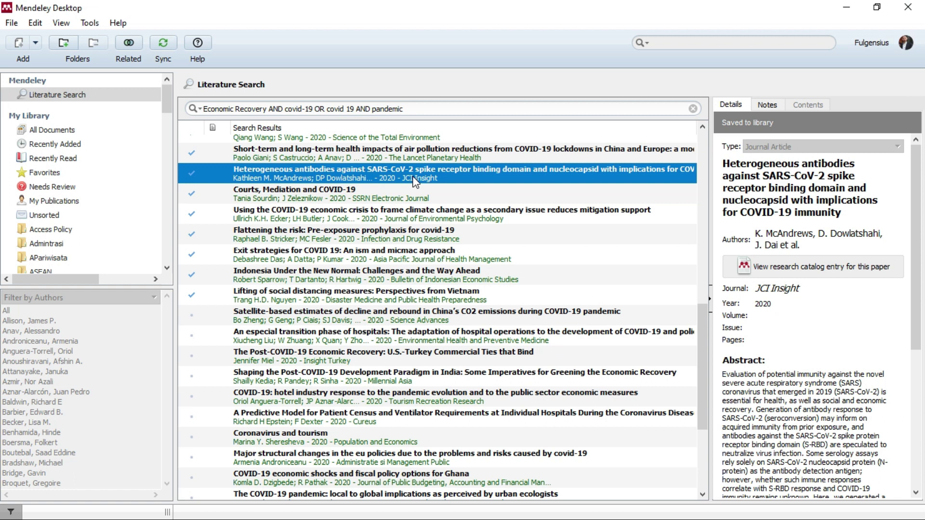
Put each search phrase in quotation marks and run the query "Economic Recovery" AND "covid-19" OR "covid 19" AND "pandemic".
{"action": "left_click", "coordinate": [224, 110]}
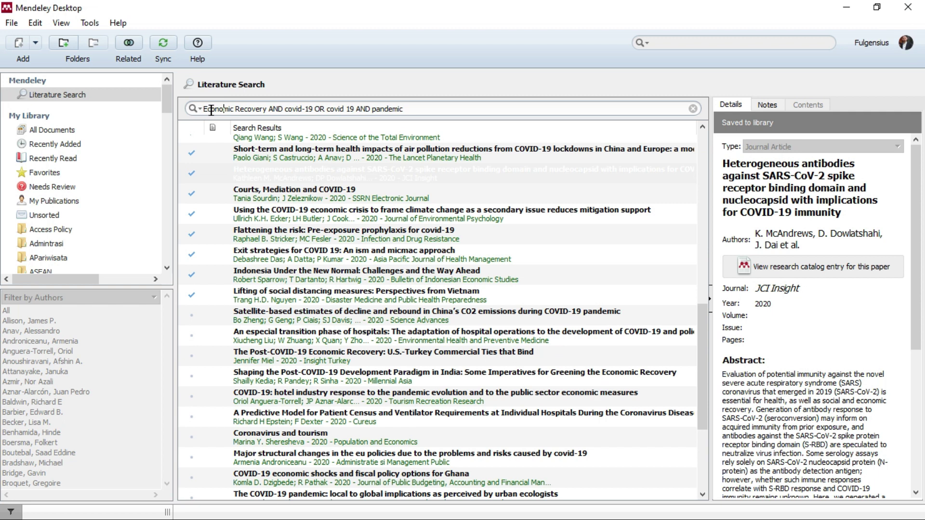
{"action": "left_click", "coordinate": [205, 108]}
{"action": "type", "text": "\""}
{"action": "key", "text": "ctrl+Right"}
{"action": "key", "text": "Right"}
{"action": "key", "text": "Right"}
{"action": "key", "text": "Right"}
{"action": "key", "text": "Right"}
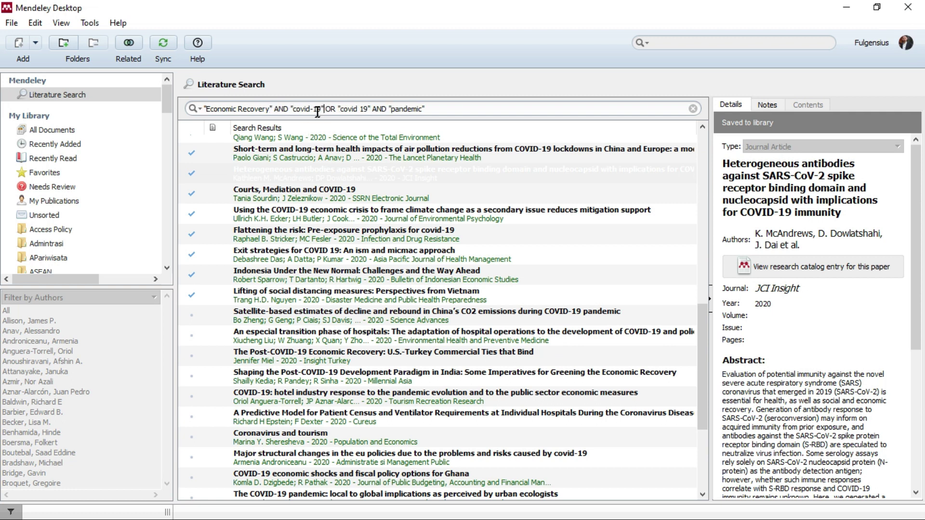
{"action": "left_click", "coordinate": [430, 109]}
{"action": "key", "text": "Return"}
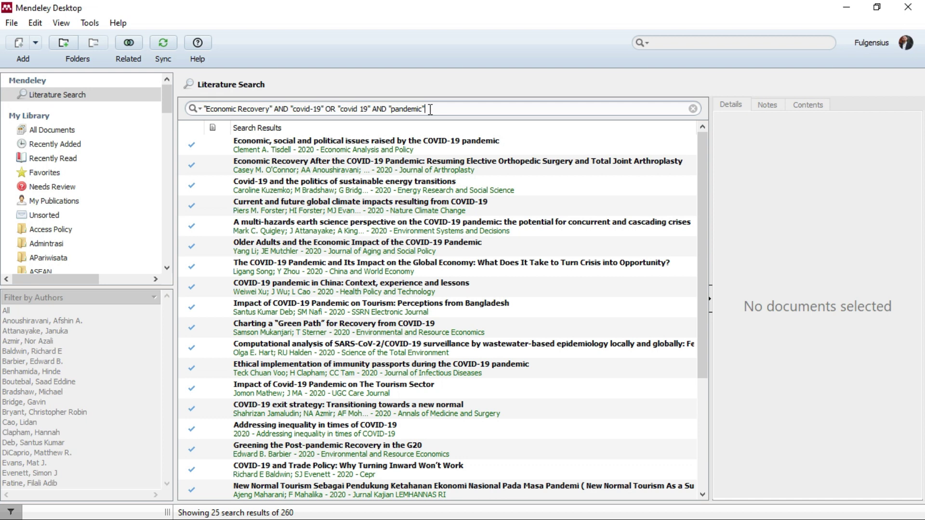
View the details of the Bangladesh tourism and global climate impacts articles, and load the next batch of results.
{"action": "left_click", "coordinate": [366, 307]}
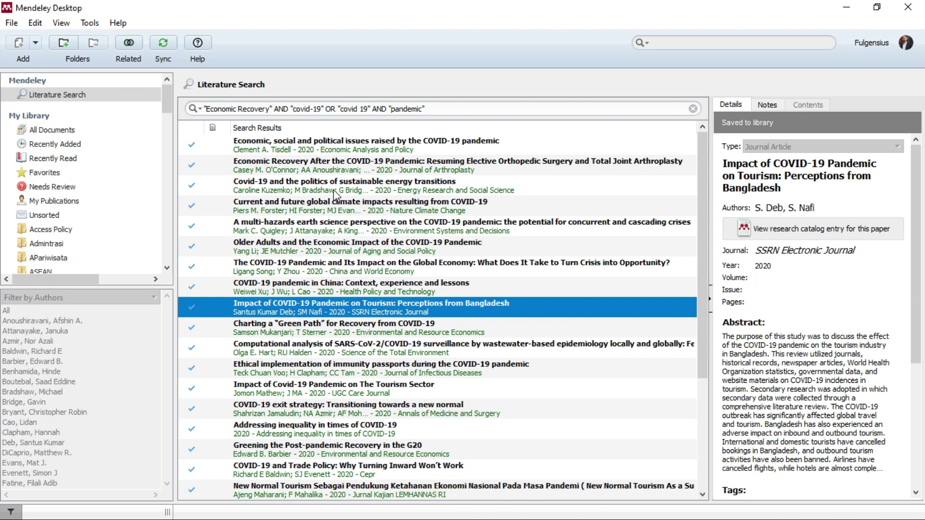
{"action": "left_click", "coordinate": [367, 205]}
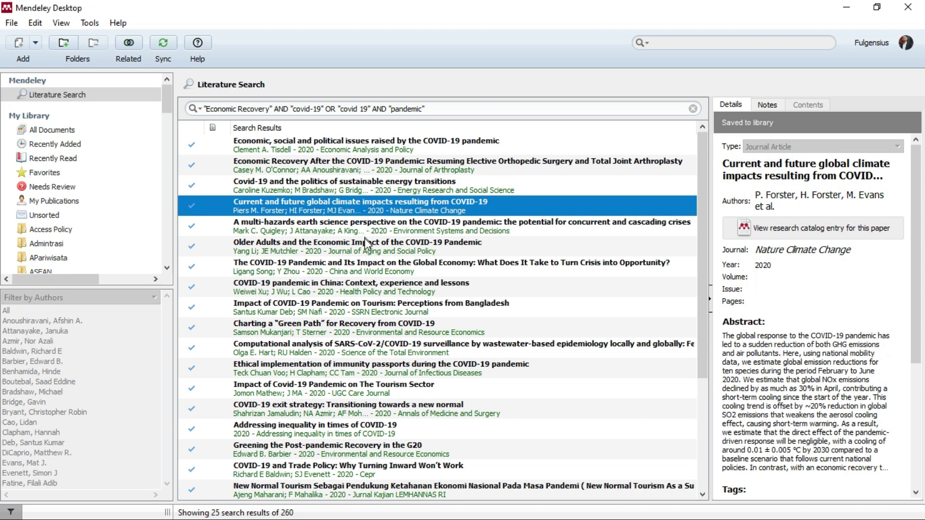
{"action": "scroll", "coordinate": [367, 243], "scroll_direction": "down", "scroll_amount": 3}
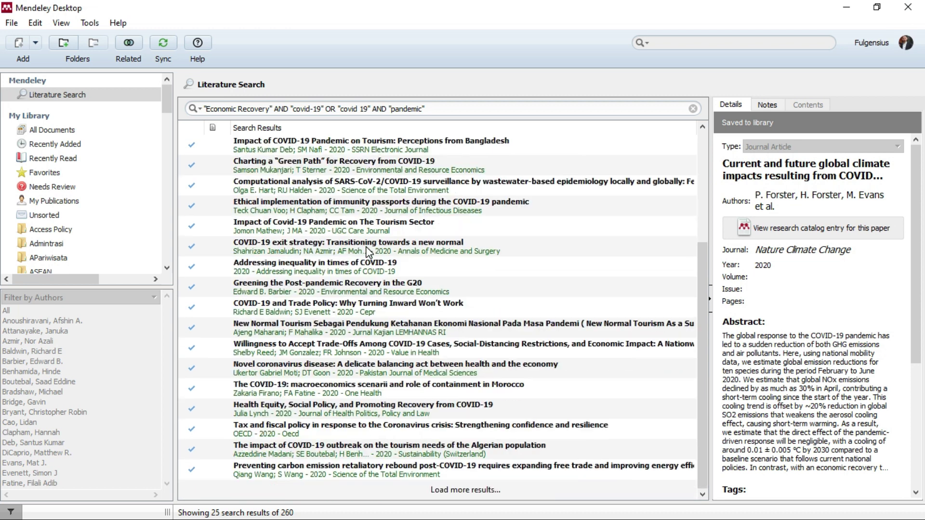
{"action": "left_click", "coordinate": [443, 489]}
{"action": "scroll", "coordinate": [430, 396], "scroll_direction": "down", "scroll_amount": 6}
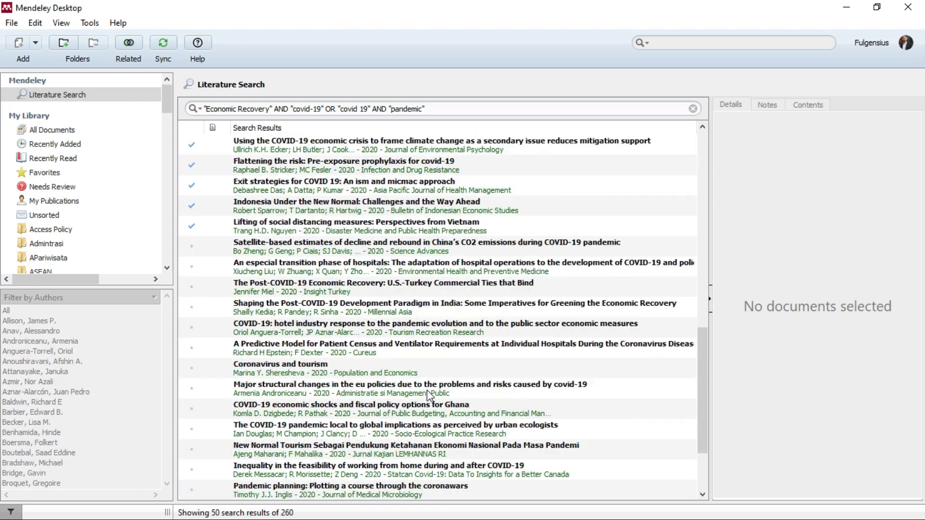
Check the library status of "Lifting of social distancing measures: Perspectives from Vietnam" and the satellite-based CO2 emissions article below it.
{"action": "left_click", "coordinate": [268, 172]}
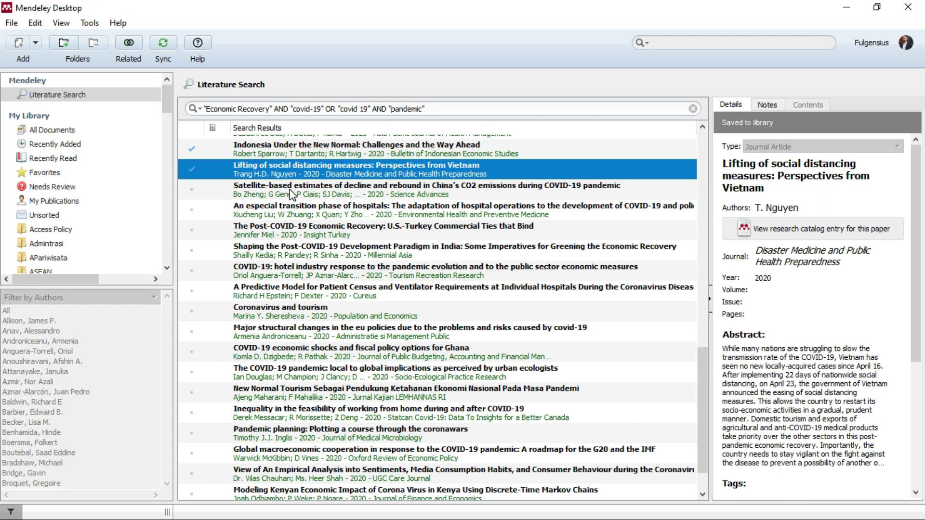
{"action": "scroll", "coordinate": [287, 185], "scroll_direction": "up", "scroll_amount": 1}
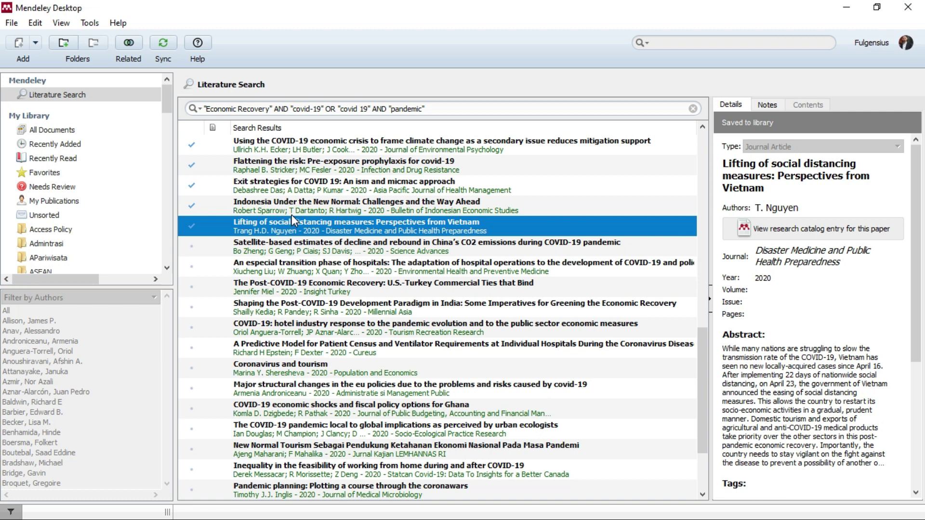
{"action": "scroll", "coordinate": [291, 215], "scroll_direction": "down", "scroll_amount": 1}
{"action": "left_click", "coordinate": [274, 191]}
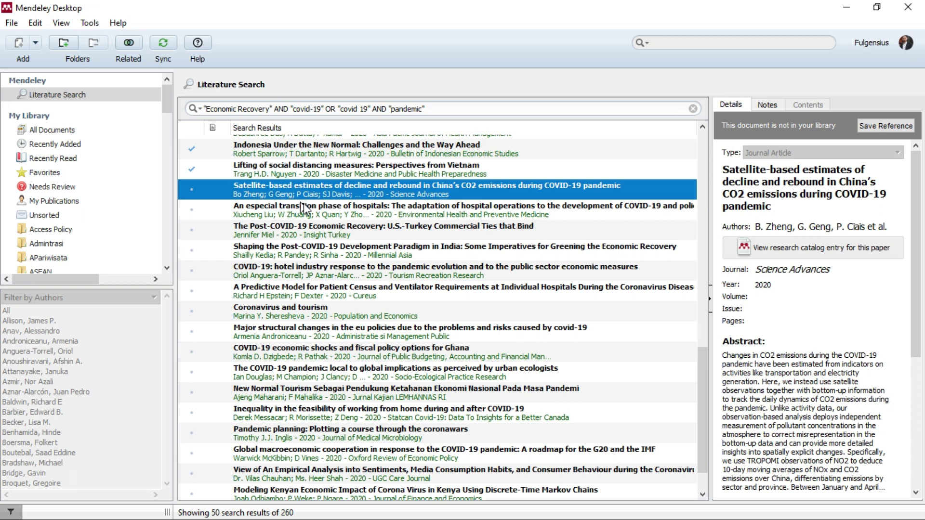
{"action": "scroll", "coordinate": [323, 239], "scroll_direction": "down", "scroll_amount": 1}
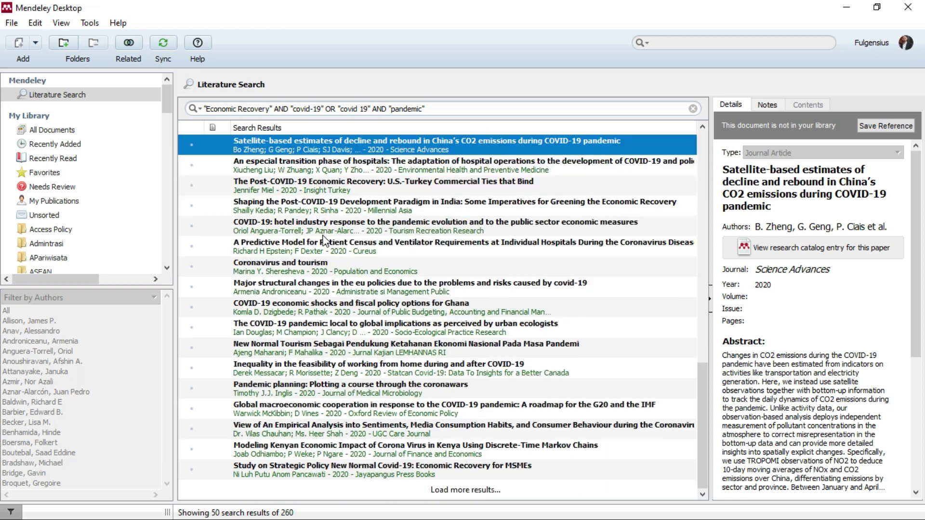
Load a further batch of results for the quoted-phrase search.
{"action": "left_click", "coordinate": [473, 489]}
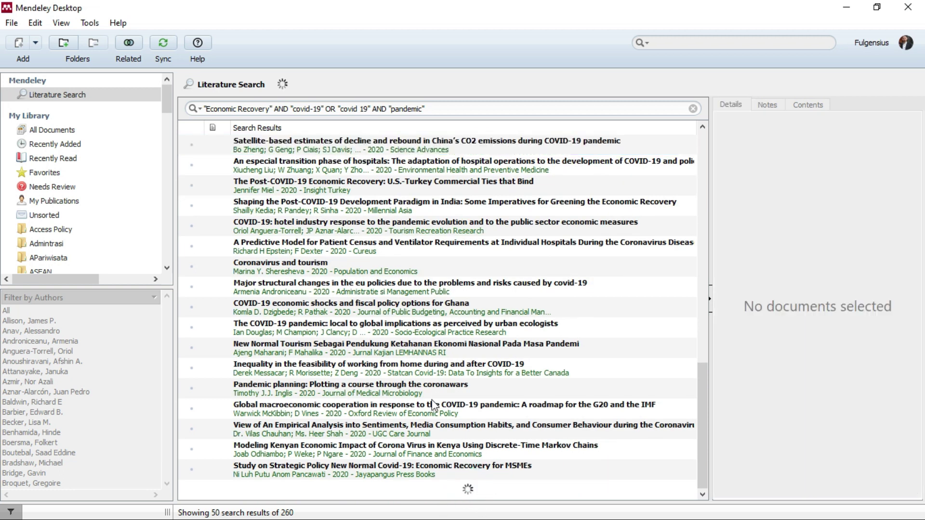
{"action": "scroll", "coordinate": [383, 320], "scroll_direction": "down", "scroll_amount": 17}
{"action": "scroll", "coordinate": [372, 315], "scroll_direction": "up", "scroll_amount": 7}
Add all the loaded search results to the Covid 19 Recovery folder and open that folder.
{"action": "left_click", "coordinate": [279, 248]}
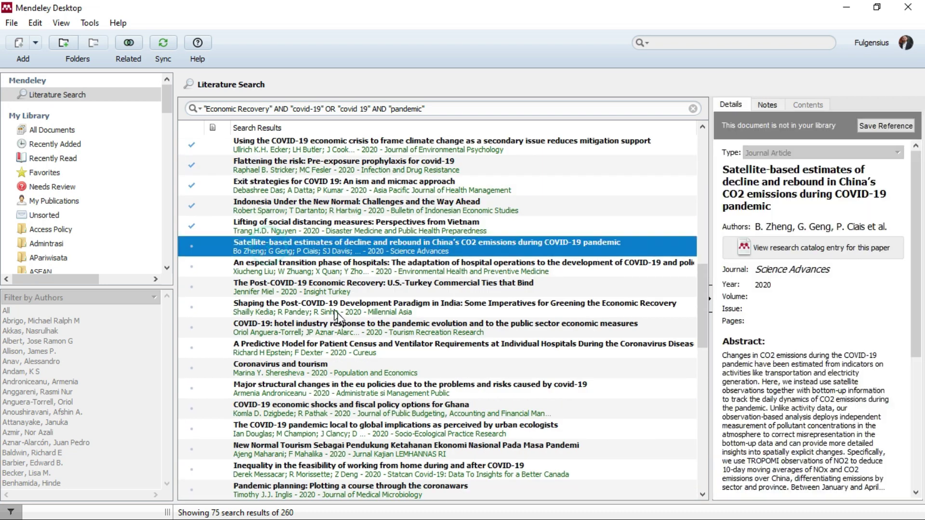
{"action": "scroll", "coordinate": [339, 320], "scroll_direction": "down", "scroll_amount": 6}
{"action": "scroll", "coordinate": [344, 322], "scroll_direction": "up", "scroll_amount": 5}
{"action": "key", "text": "ctrl+a"}
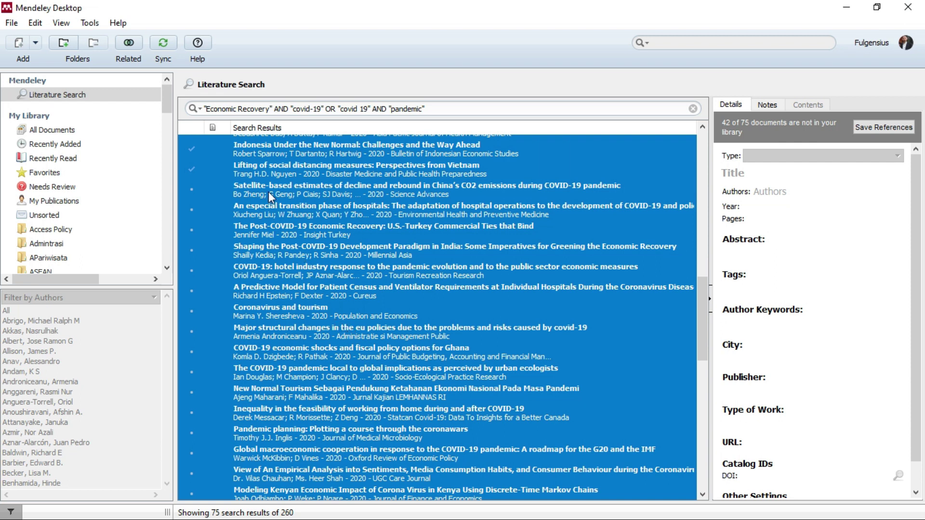
{"action": "left_click_drag", "start_coordinate": [168, 119], "coordinate": [170, 142]}
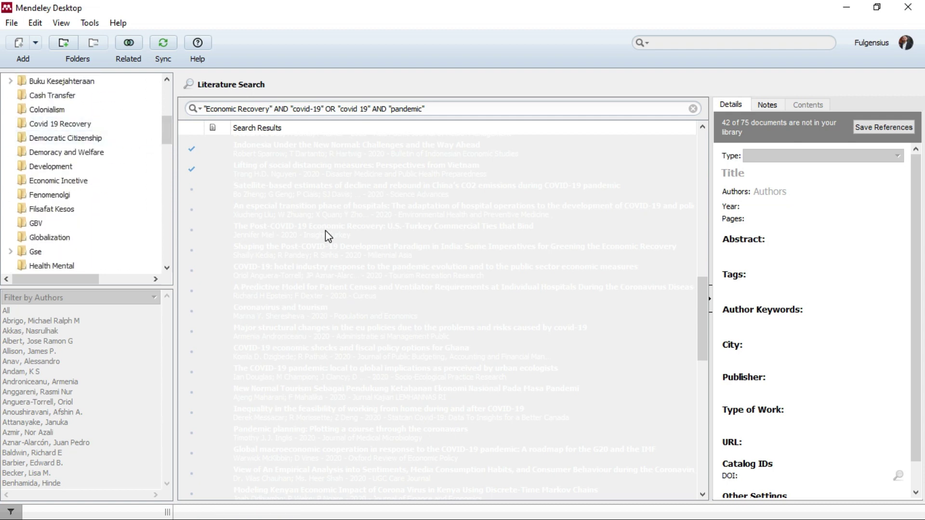
{"action": "left_click_drag", "start_coordinate": [339, 212], "coordinate": [114, 129]}
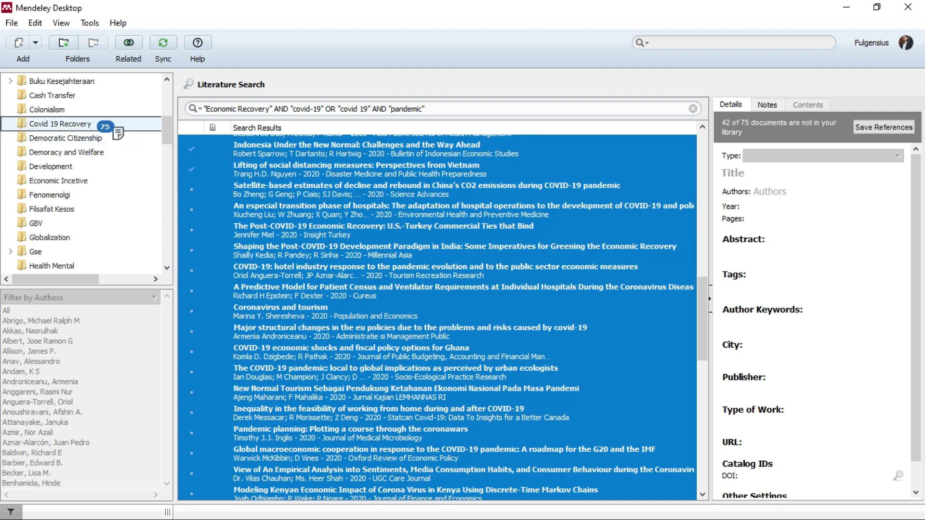
{"action": "left_click_drag", "start_coordinate": [114, 129], "coordinate": [117, 131]}
{"action": "left_click", "coordinate": [117, 128]}
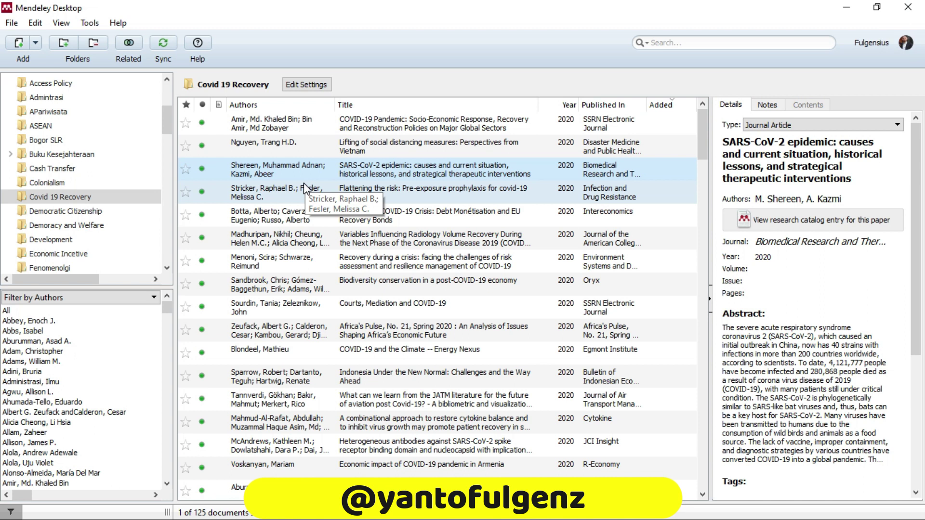
Update the details of all documents in the Covid 19 Recovery folder at once.
{"action": "left_click", "coordinate": [343, 153]}
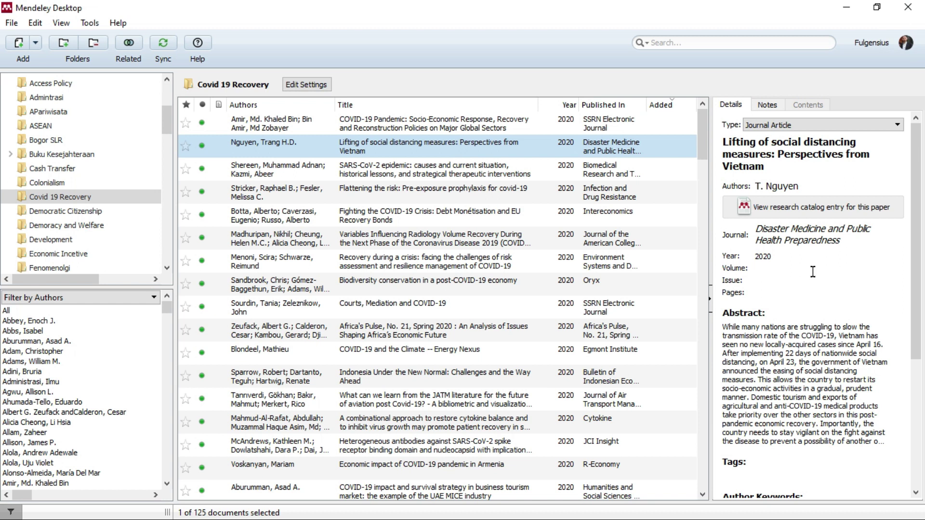
{"action": "left_click", "coordinate": [460, 267]}
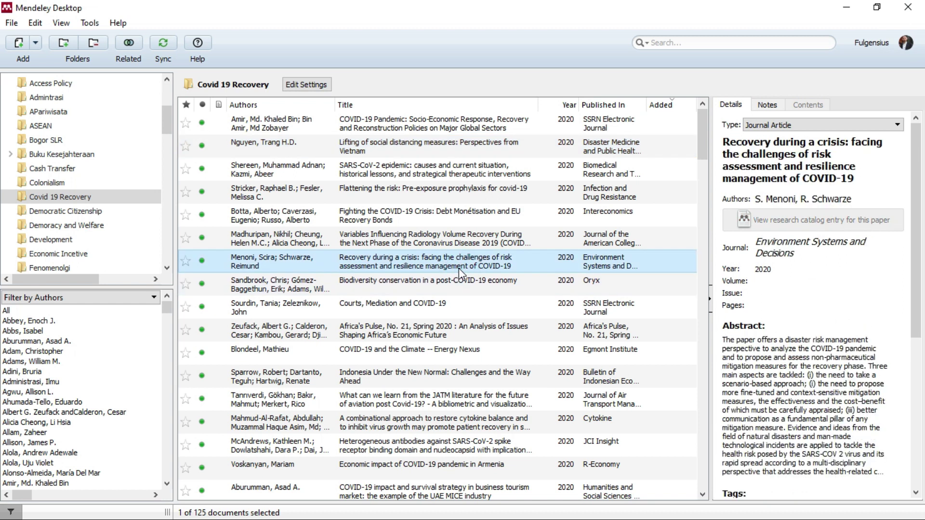
{"action": "key", "text": "ctrl+a"}
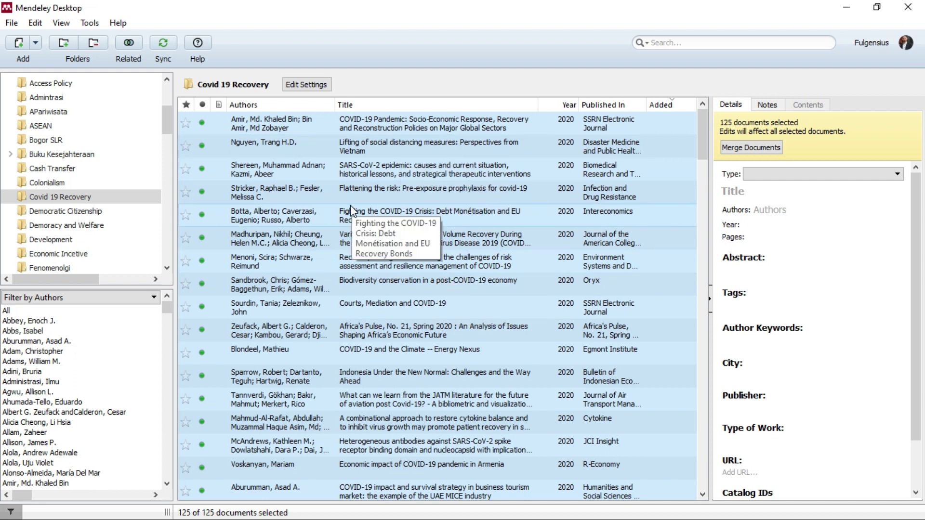
{"action": "right_click", "coordinate": [376, 200]}
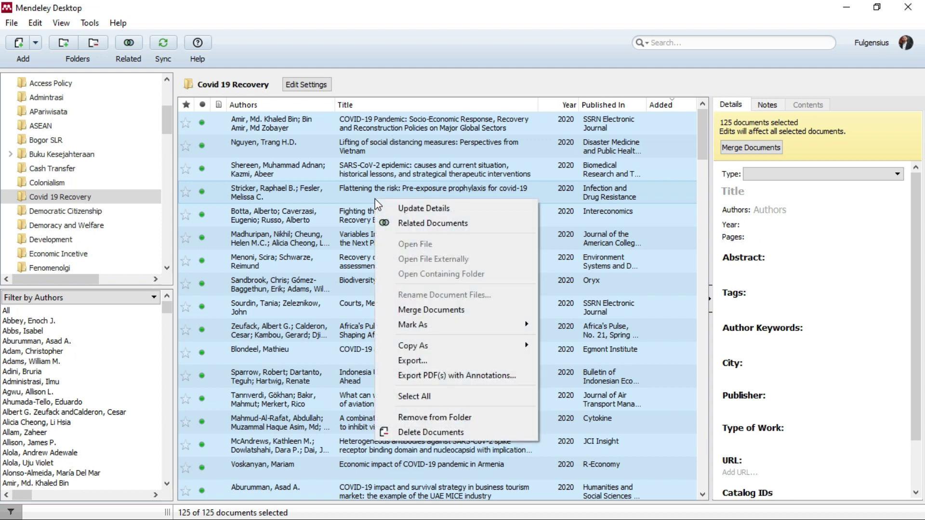
{"action": "left_click", "coordinate": [409, 209]}
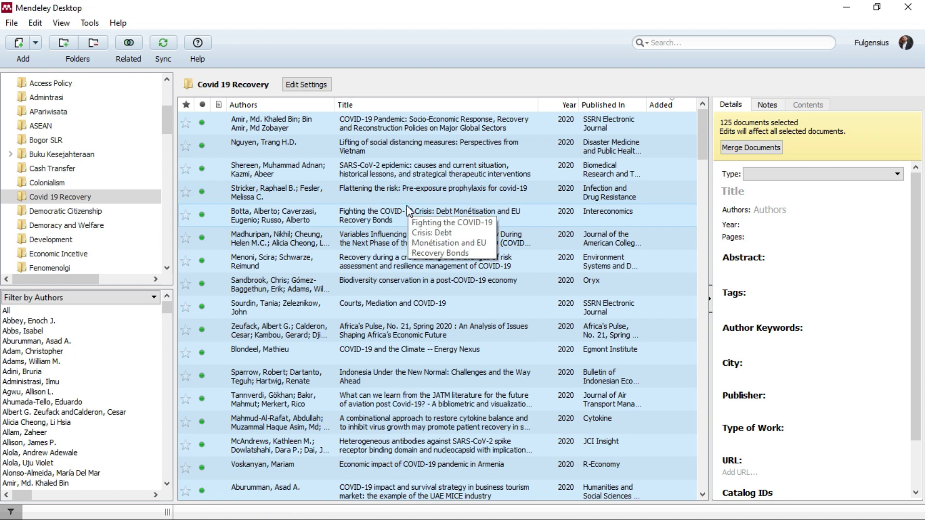
Examine the list of authors available for filtering the Covid 19 Recovery documents.
{"action": "left_click", "coordinate": [255, 131]}
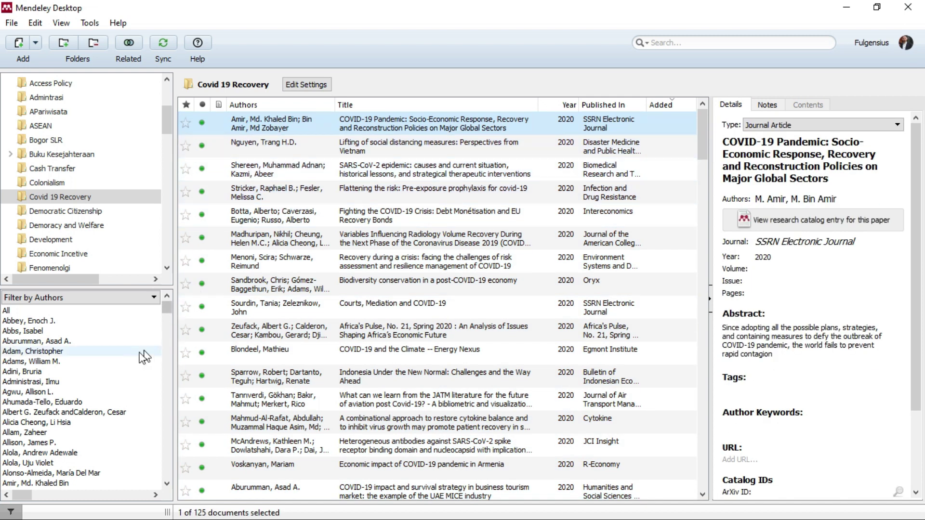
{"action": "scroll", "coordinate": [129, 357], "scroll_direction": "down", "scroll_amount": 2}
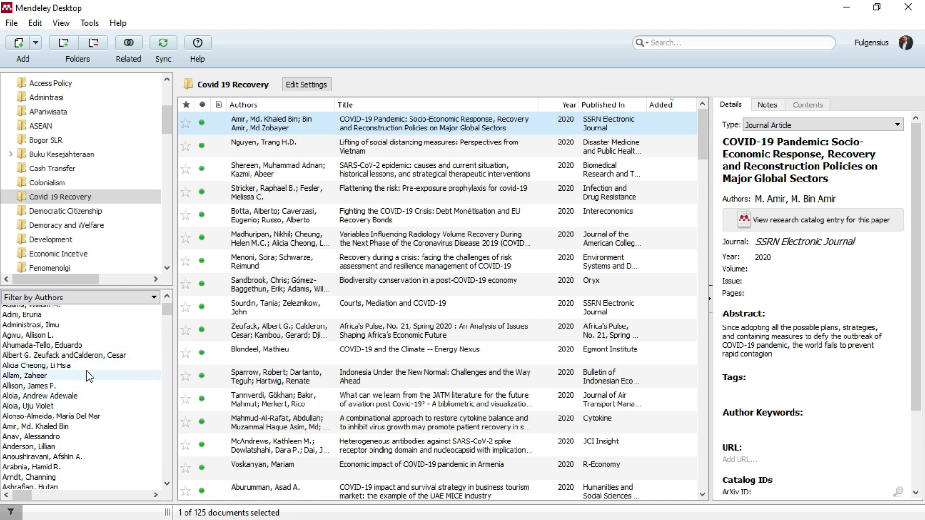
{"action": "scroll", "coordinate": [91, 381], "scroll_direction": "up", "scroll_amount": 2}
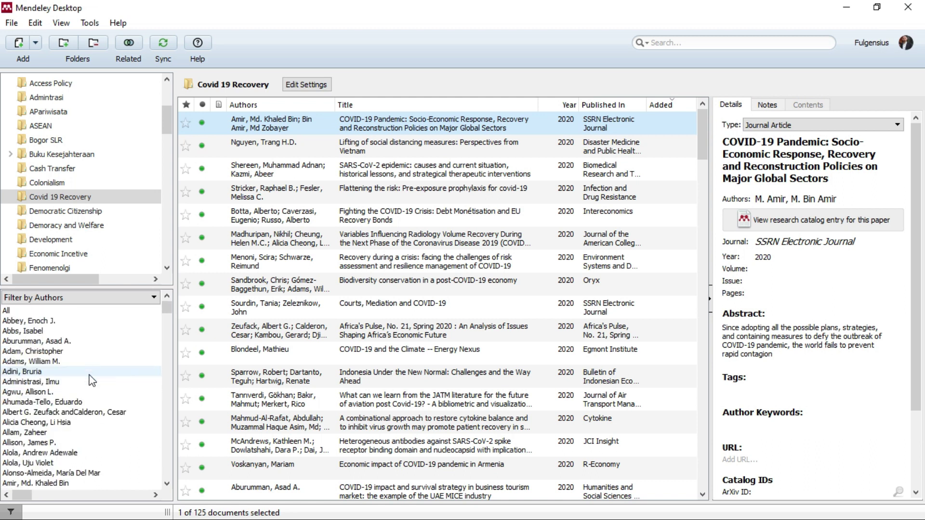
{"action": "scroll", "coordinate": [91, 381], "scroll_direction": "down", "scroll_amount": 3}
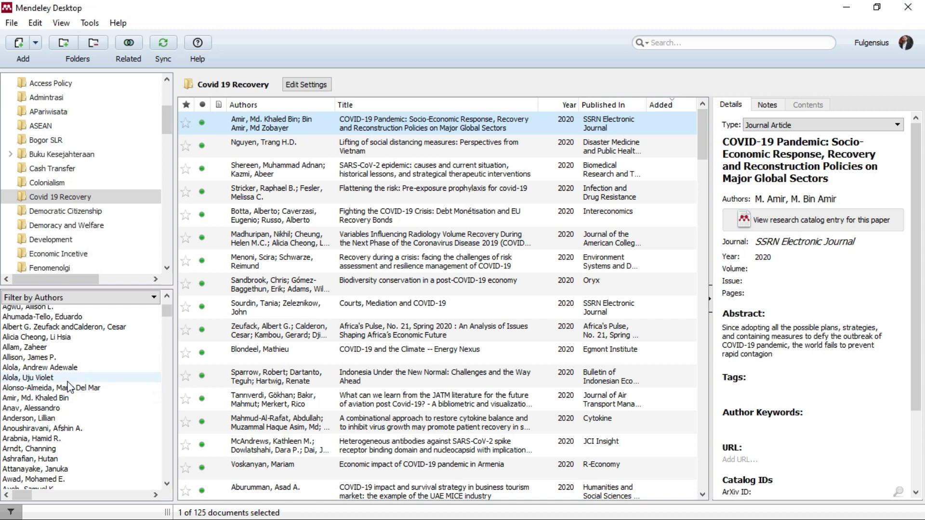
{"action": "scroll", "coordinate": [70, 388], "scroll_direction": "down", "scroll_amount": 5}
{"action": "scroll", "coordinate": [71, 402], "scroll_direction": "down", "scroll_amount": 3}
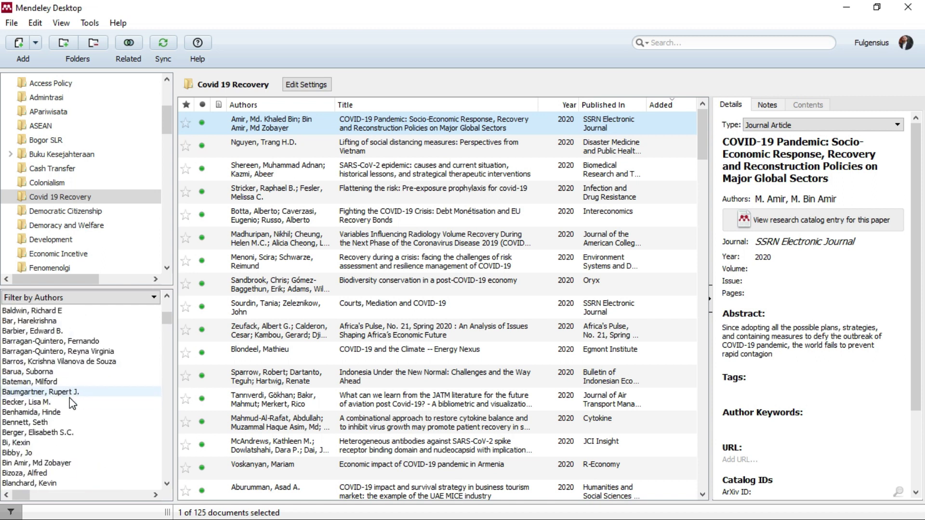
{"action": "scroll", "coordinate": [72, 403], "scroll_direction": "up", "scroll_amount": 5}
{"action": "scroll", "coordinate": [69, 402], "scroll_direction": "up", "scroll_amount": 3}
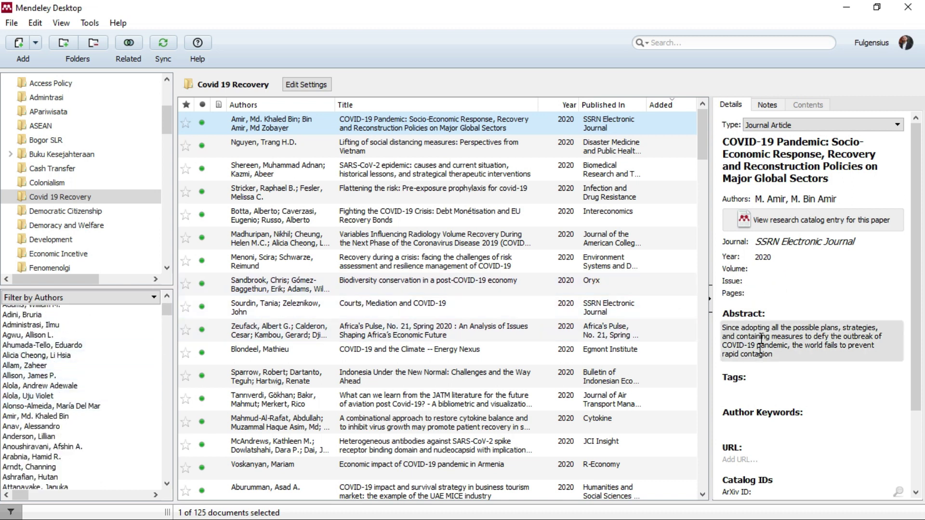
View the details of the EU recovery bonds, radiology volume, biodiversity conservation and Africa's Pulse entries.
{"action": "left_click", "coordinate": [339, 206]}
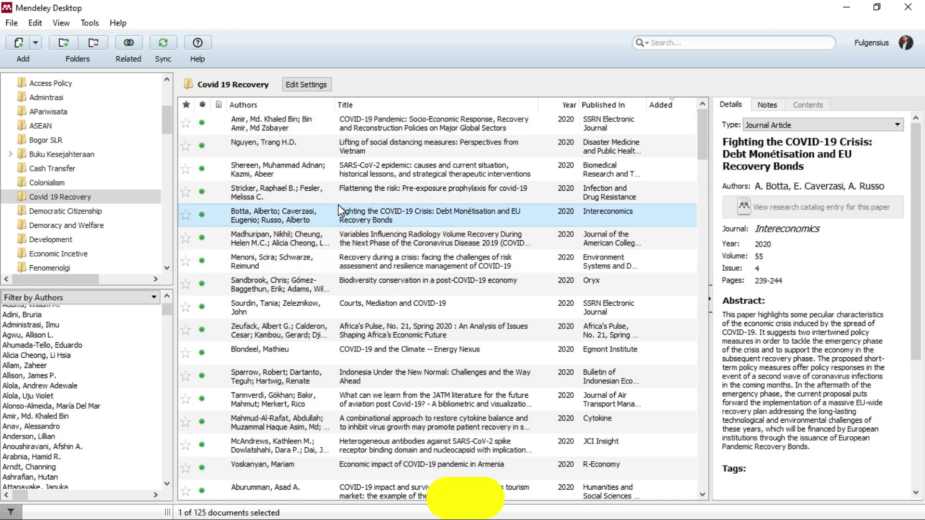
{"action": "left_click", "coordinate": [371, 239]}
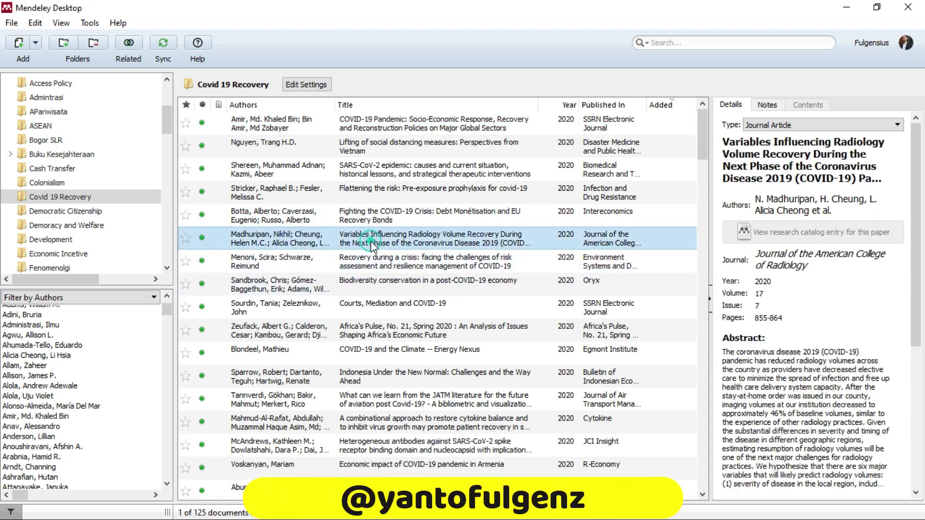
{"action": "left_click", "coordinate": [334, 288]}
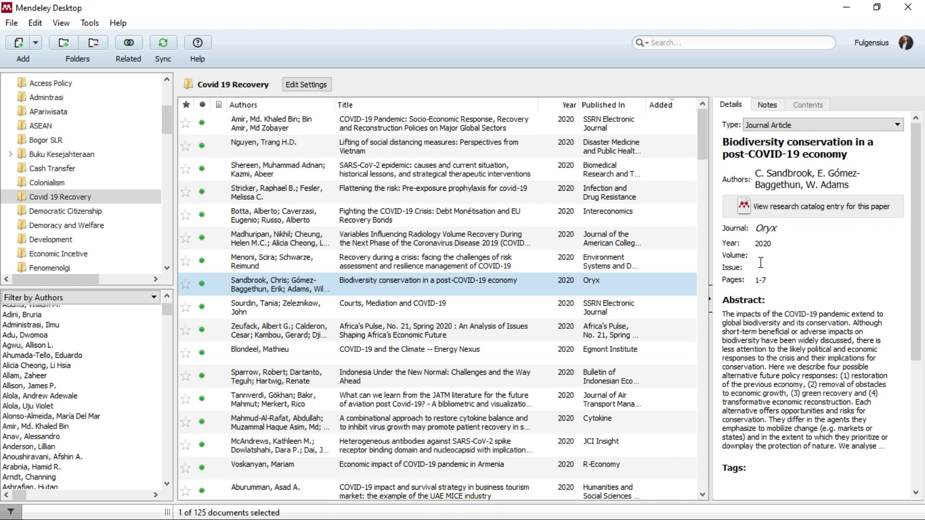
{"action": "left_click", "coordinate": [331, 333]}
Look up the details of "Forecasting the Economic Impact of Coronavirus on Developing Countries: Case of Pakistan" by its DOI.
{"action": "scroll", "coordinate": [332, 359], "scroll_direction": "down", "scroll_amount": 4}
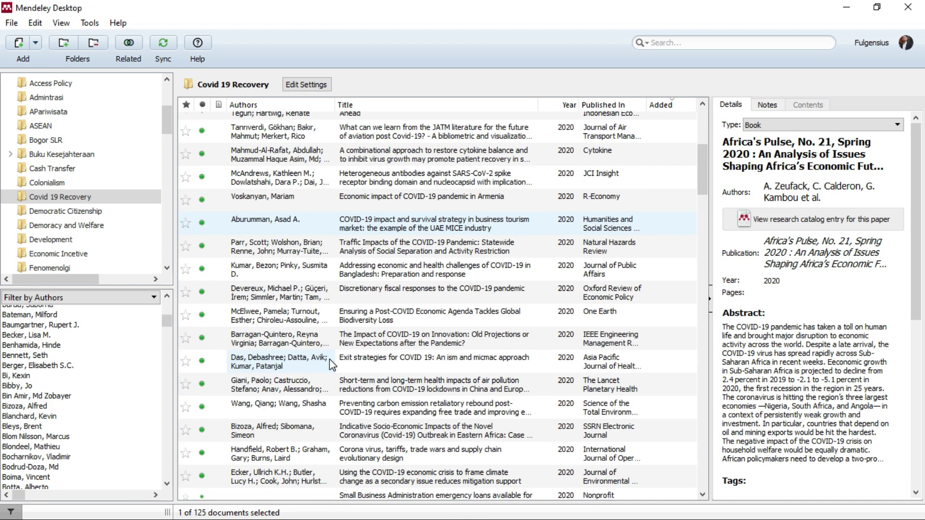
{"action": "scroll", "coordinate": [331, 365], "scroll_direction": "down", "scroll_amount": 3}
{"action": "left_click", "coordinate": [328, 358]}
{"action": "scroll", "coordinate": [330, 362], "scroll_direction": "down", "scroll_amount": 1}
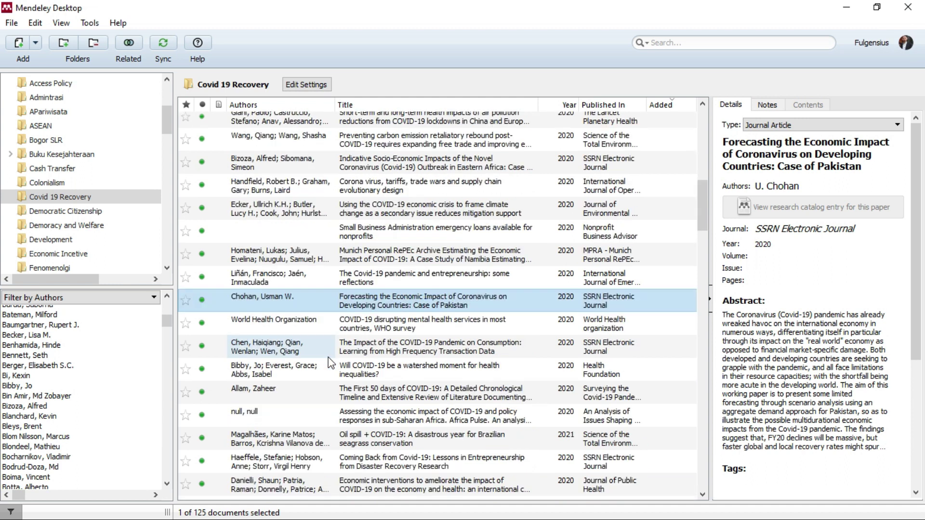
{"action": "scroll", "coordinate": [331, 363], "scroll_direction": "down", "scroll_amount": 2}
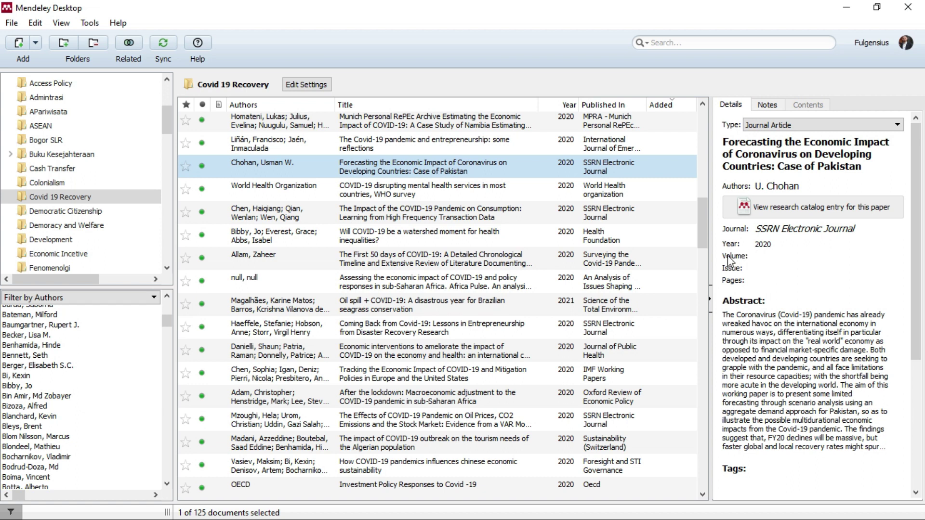
{"action": "scroll", "coordinate": [786, 337], "scroll_direction": "down", "scroll_amount": 5}
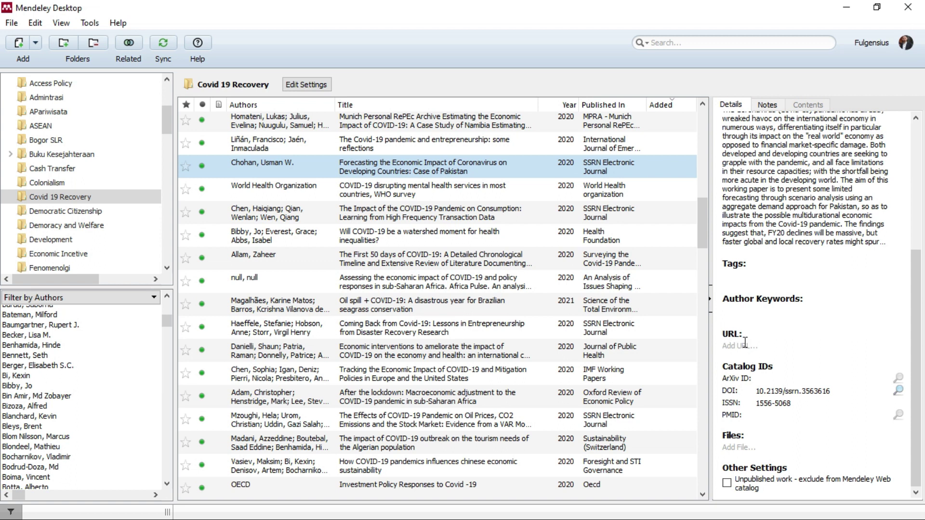
{"action": "left_click", "coordinate": [900, 392]}
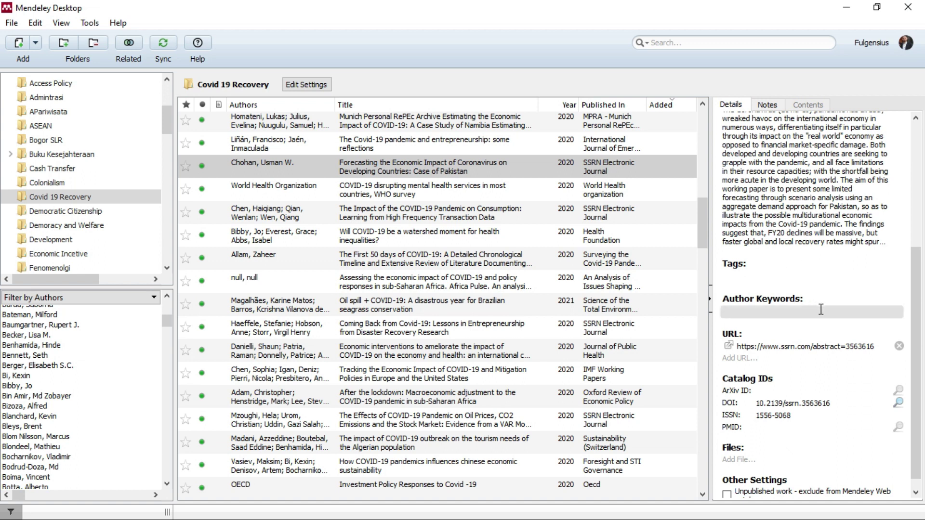
Update the details of "Assessing the economic impact of COVID-19 and policy responses in sub-Saharan Africa" and review its metadata fields.
{"action": "left_click", "coordinate": [397, 285]}
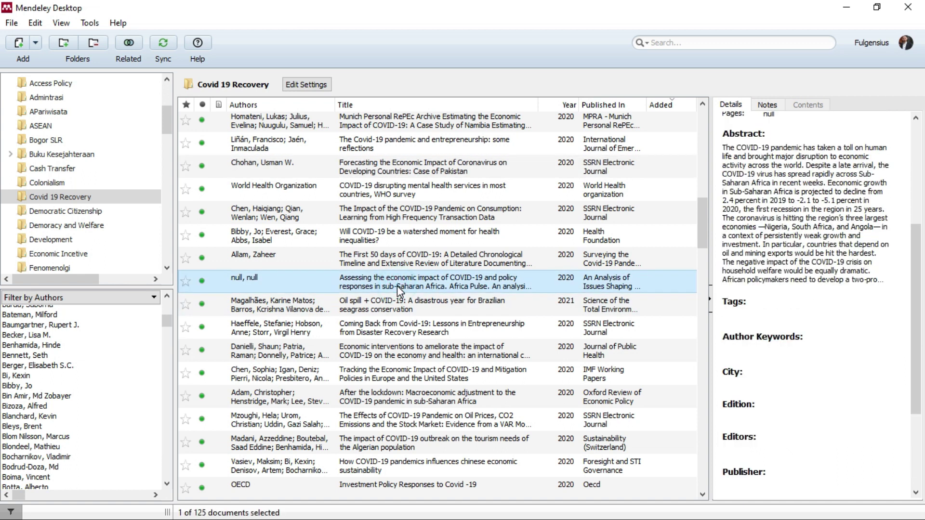
{"action": "scroll", "coordinate": [760, 300], "scroll_direction": "down", "scroll_amount": 3}
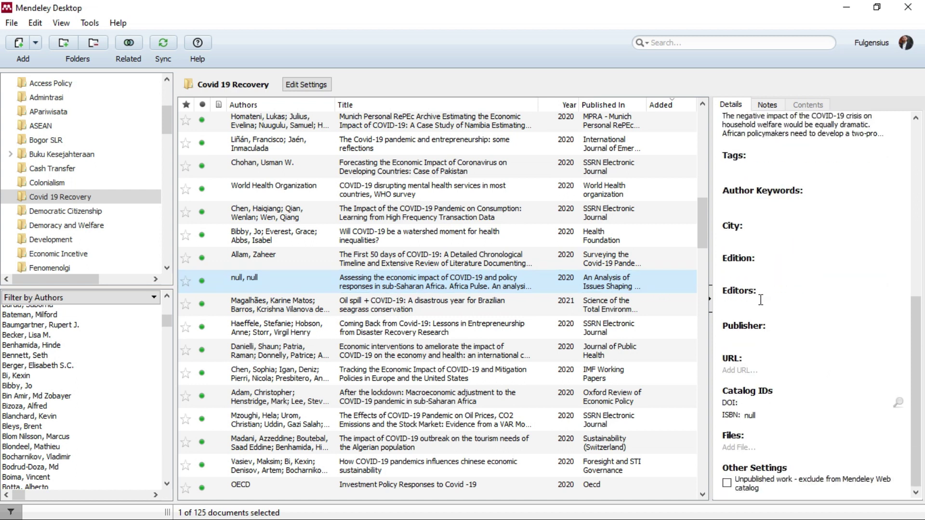
{"action": "scroll", "coordinate": [759, 300], "scroll_direction": "up", "scroll_amount": 5}
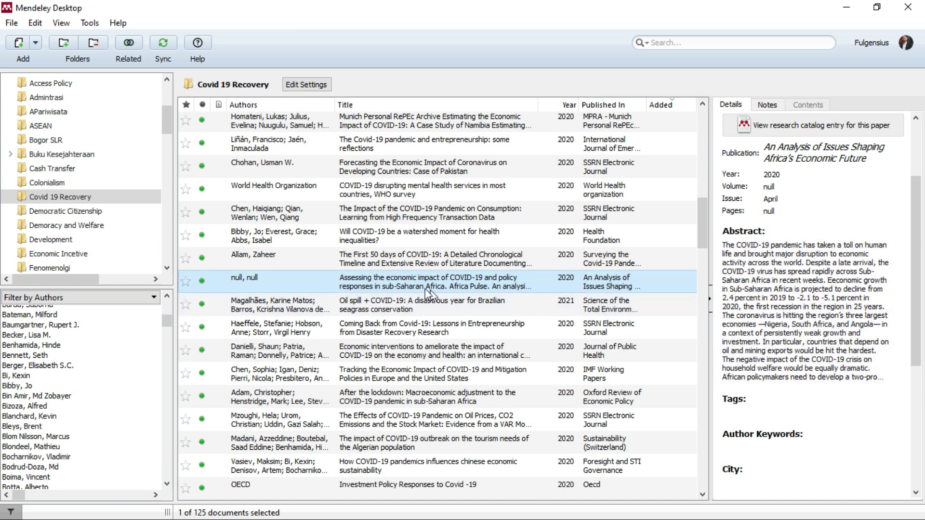
{"action": "right_click", "coordinate": [411, 282]}
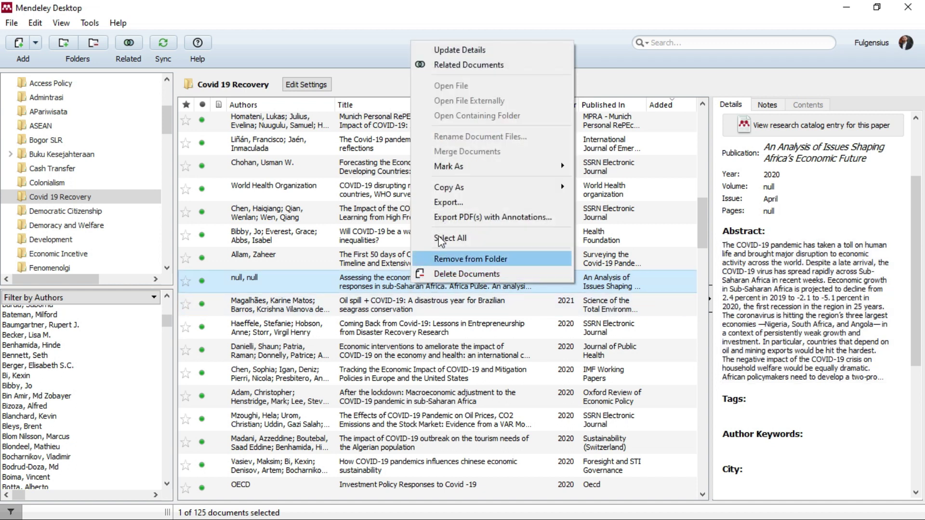
{"action": "left_click", "coordinate": [444, 51]}
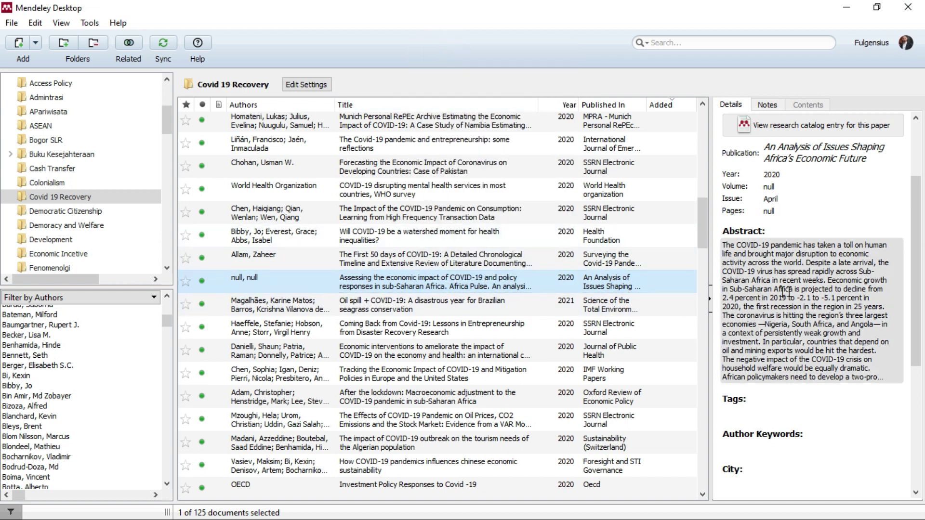
{"action": "scroll", "coordinate": [799, 309], "scroll_direction": "down", "scroll_amount": 5}
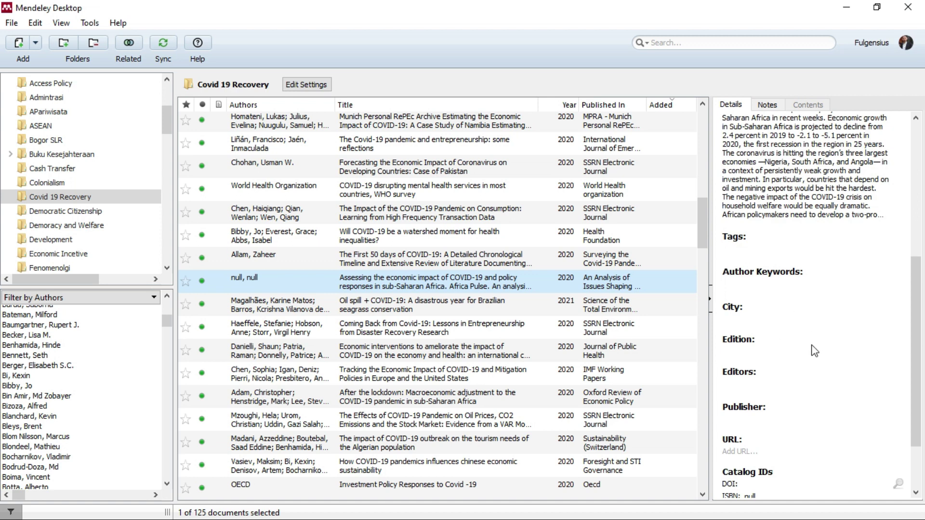
{"action": "scroll", "coordinate": [813, 351], "scroll_direction": "down", "scroll_amount": 2}
{"action": "scroll", "coordinate": [813, 352], "scroll_direction": "up", "scroll_amount": 10}
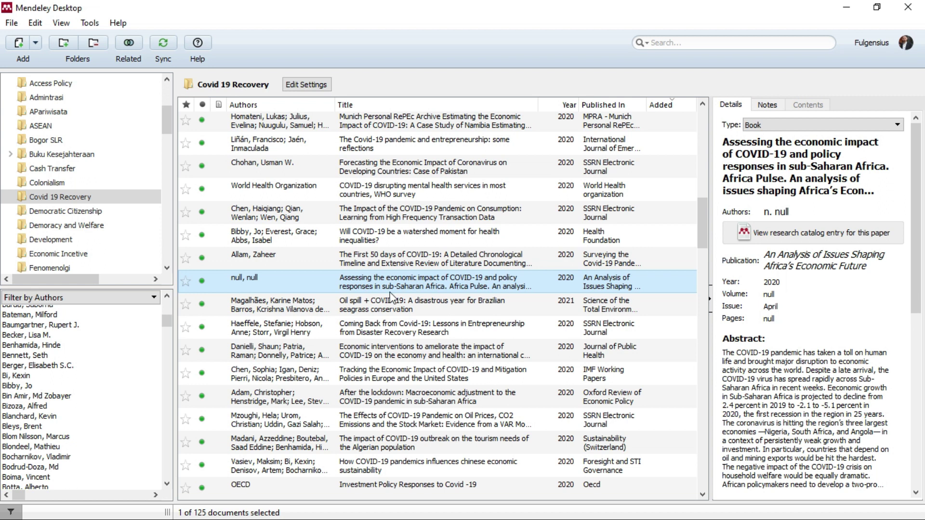
Check the details of the Brazilian seagrass and sub-Saharan Africa entries, and browse further through the Covid 19 Recovery folder.
{"action": "left_click", "coordinate": [380, 304]}
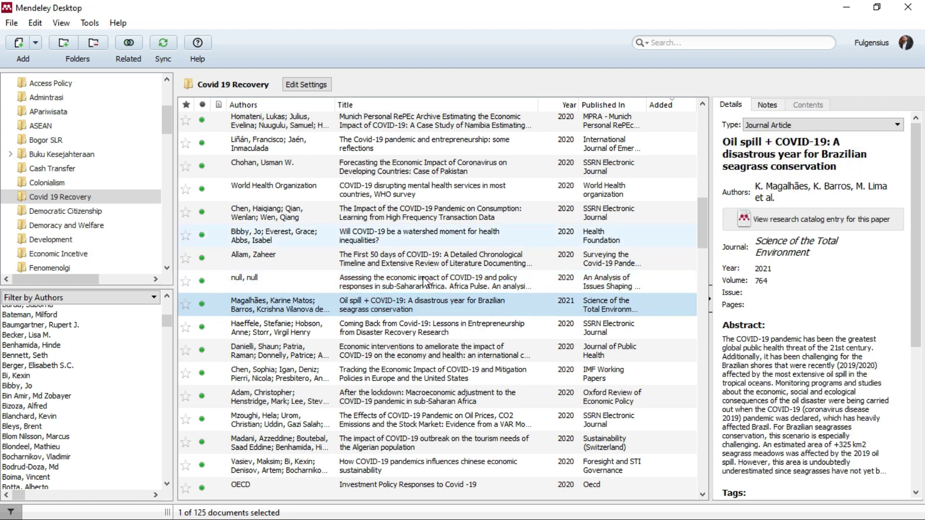
{"action": "left_click", "coordinate": [353, 285]}
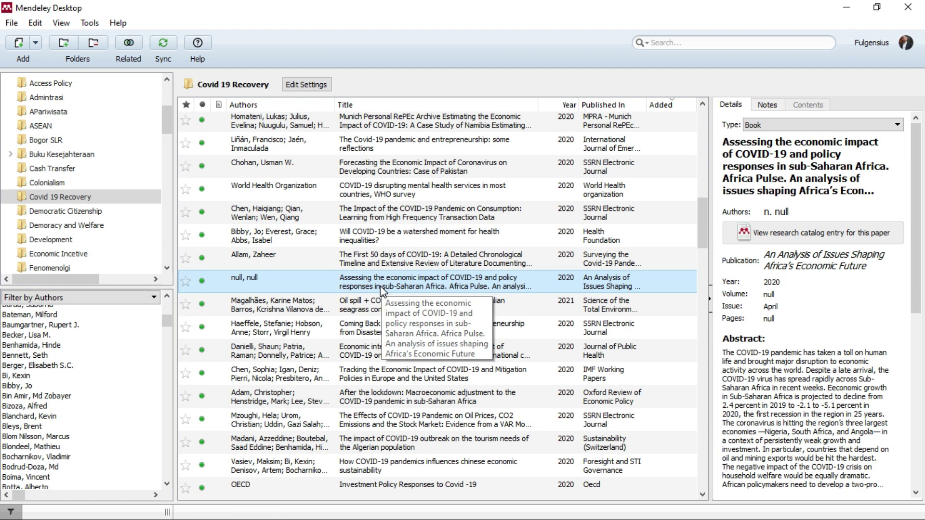
{"action": "scroll", "coordinate": [409, 332], "scroll_direction": "down", "scroll_amount": 10}
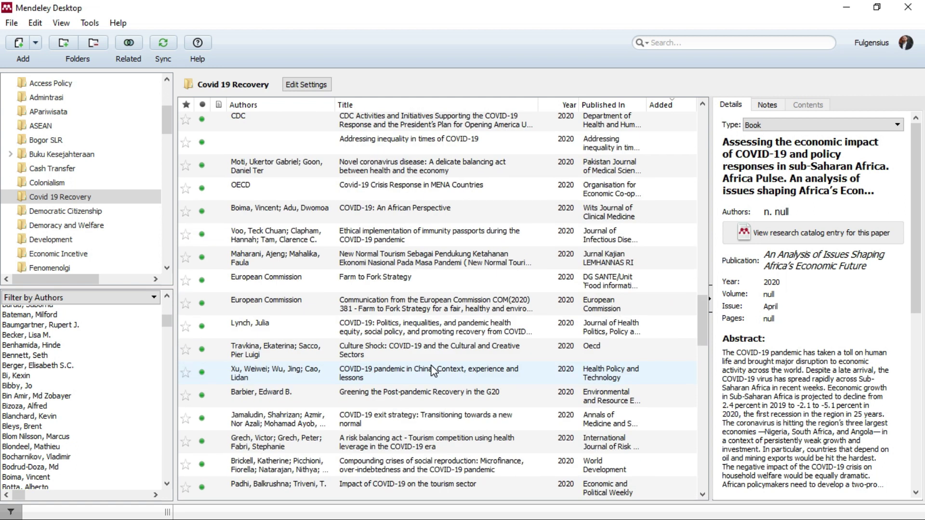
{"action": "scroll", "coordinate": [432, 369], "scroll_direction": "up", "scroll_amount": 1}
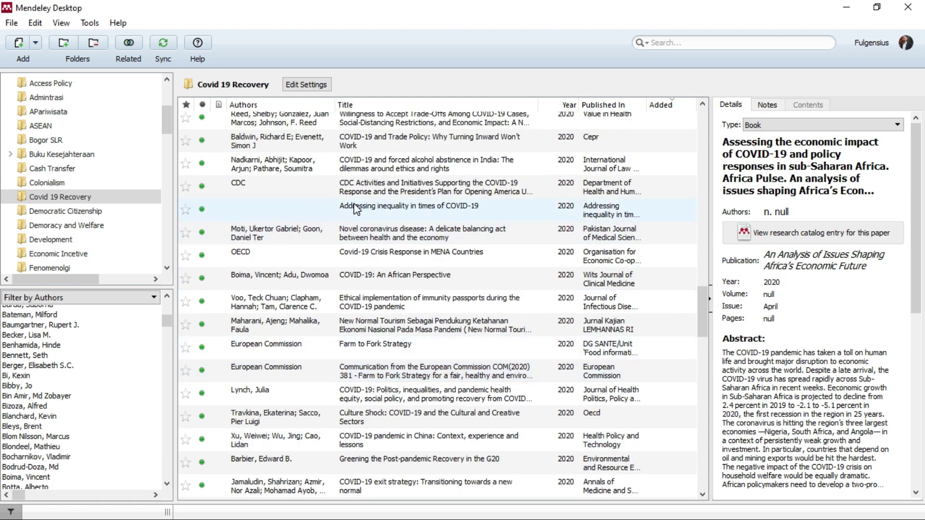
Check the details of "Addressing inequality in times of COVID-19" and of the perioperative orthopaedic surgery entry near the folder's end.
{"action": "right_click", "coordinate": [328, 204]}
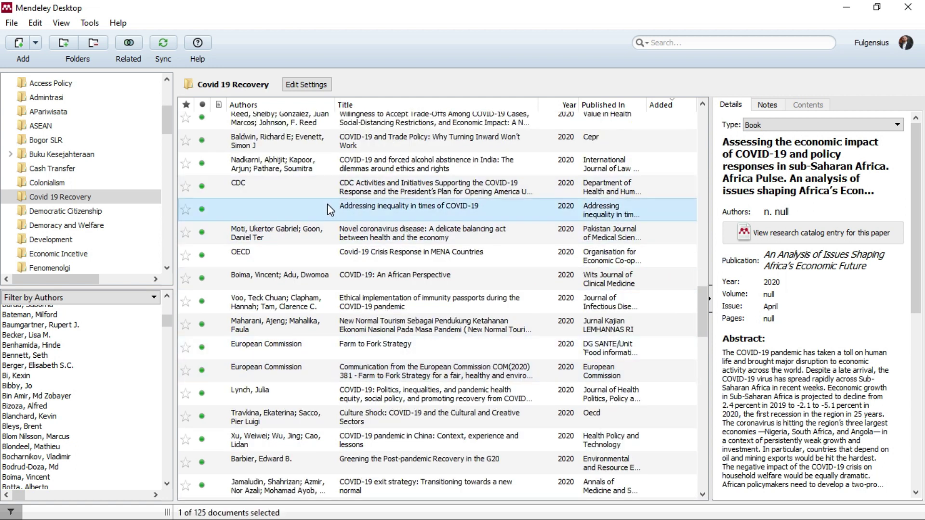
{"action": "left_click", "coordinate": [343, 215]}
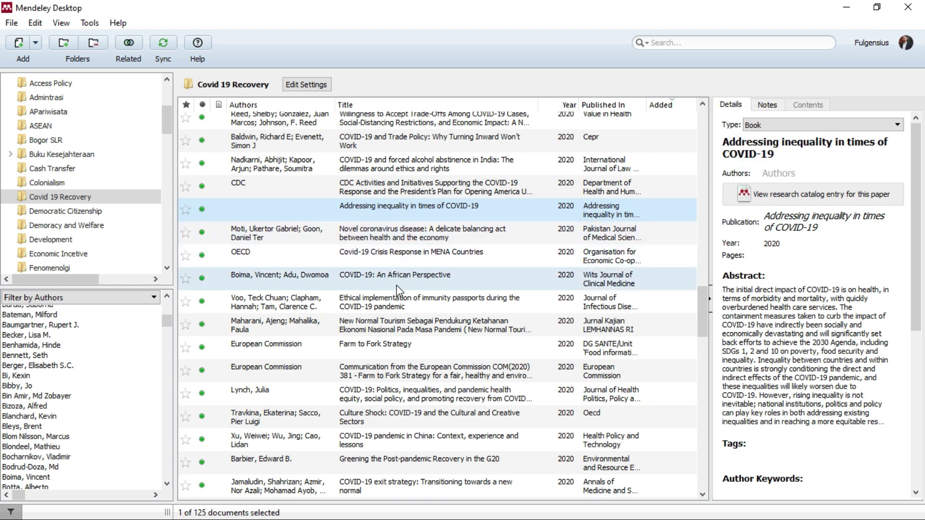
{"action": "scroll", "coordinate": [400, 282], "scroll_direction": "down", "scroll_amount": 10}
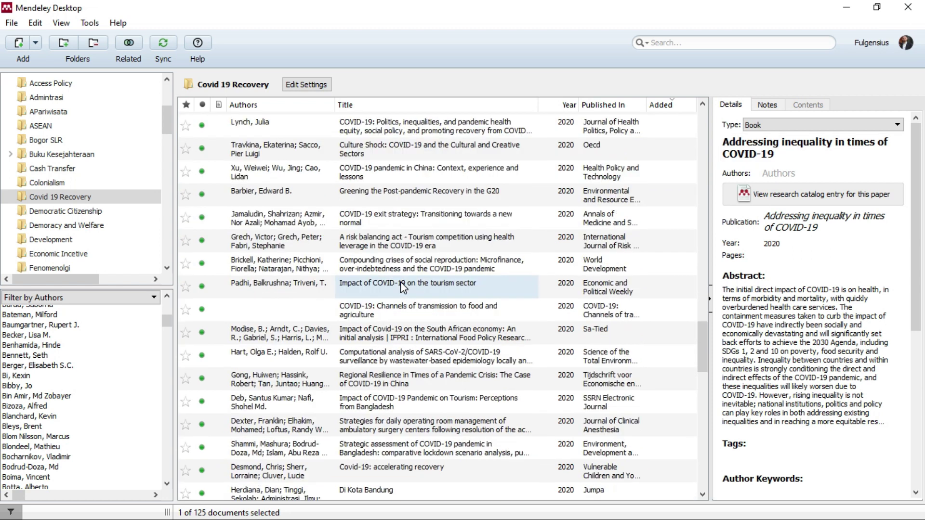
{"action": "scroll", "coordinate": [404, 287], "scroll_direction": "down", "scroll_amount": 6}
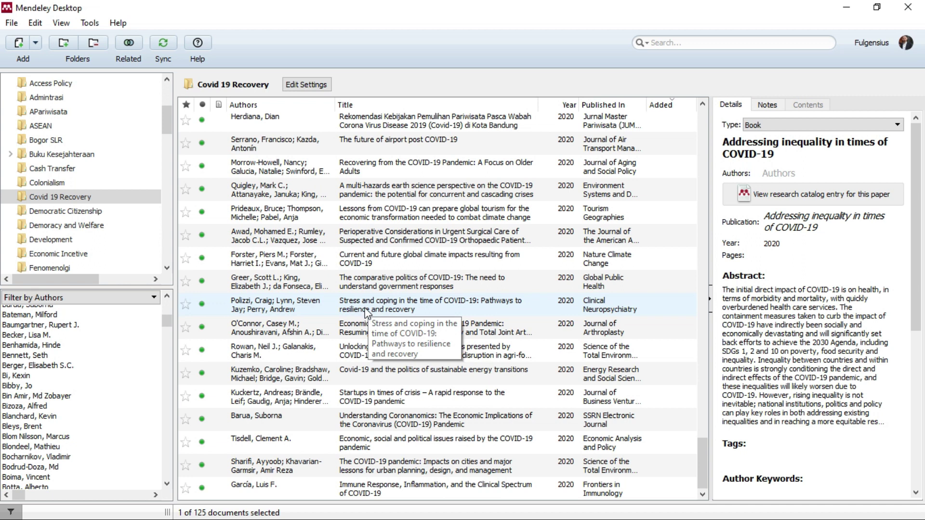
{"action": "left_click", "coordinate": [364, 239]}
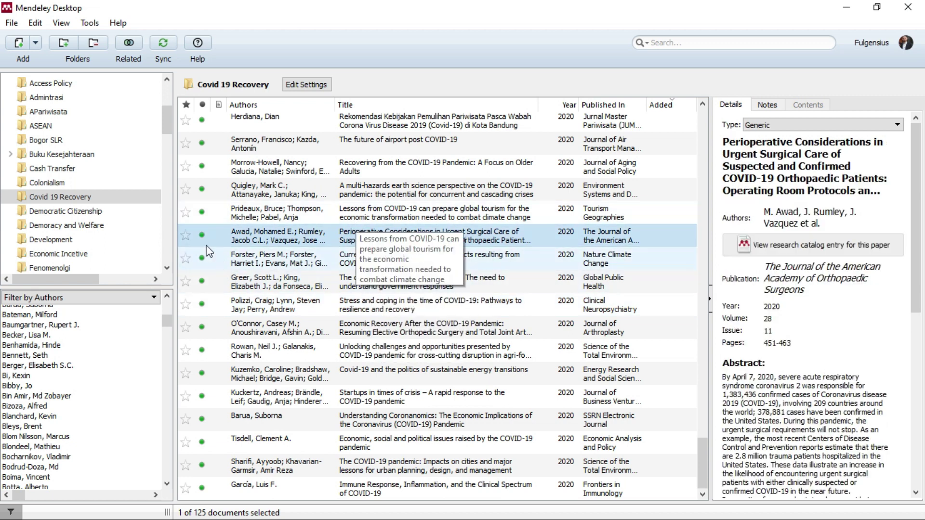
Select all documents in the Covid 19 Recovery folder and check them for duplicates.
{"action": "left_click", "coordinate": [91, 23]}
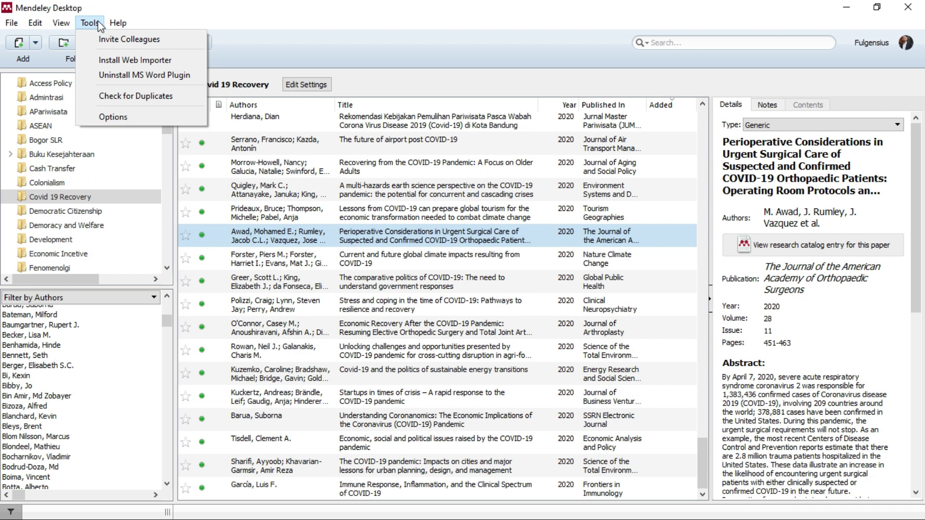
{"action": "left_click", "coordinate": [295, 202]}
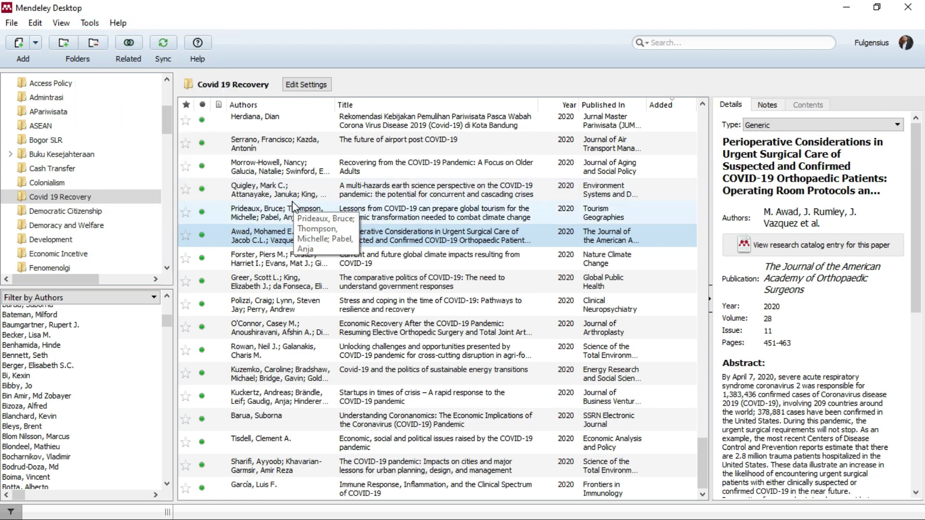
{"action": "left_click", "coordinate": [287, 260]}
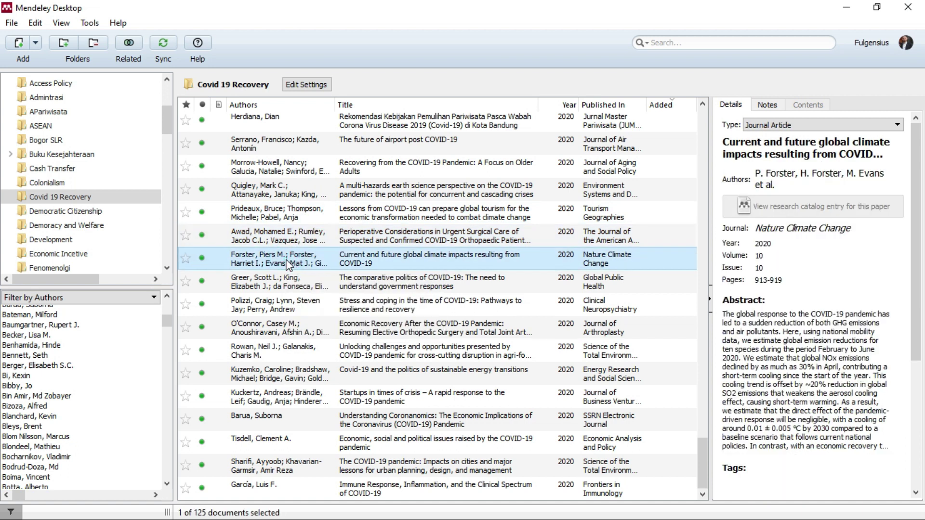
{"action": "key", "text": "ctrl+a"}
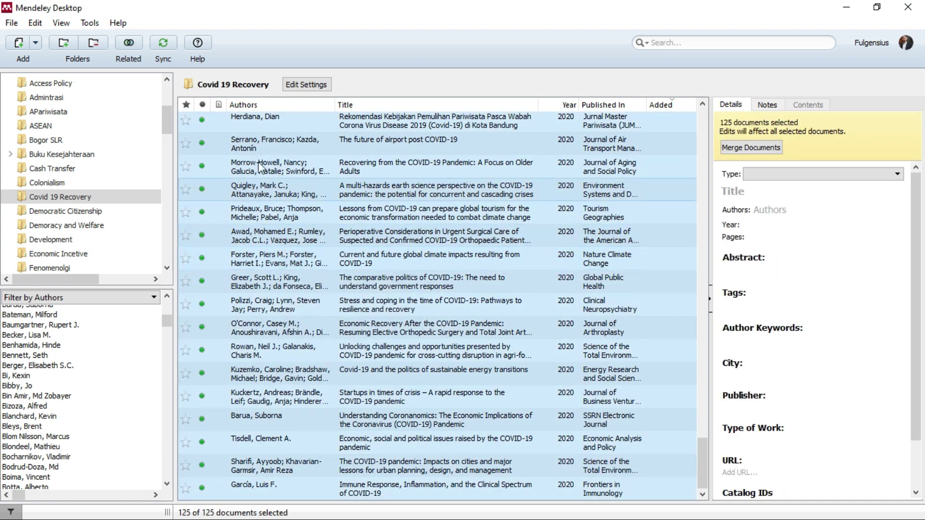
{"action": "left_click", "coordinate": [94, 24]}
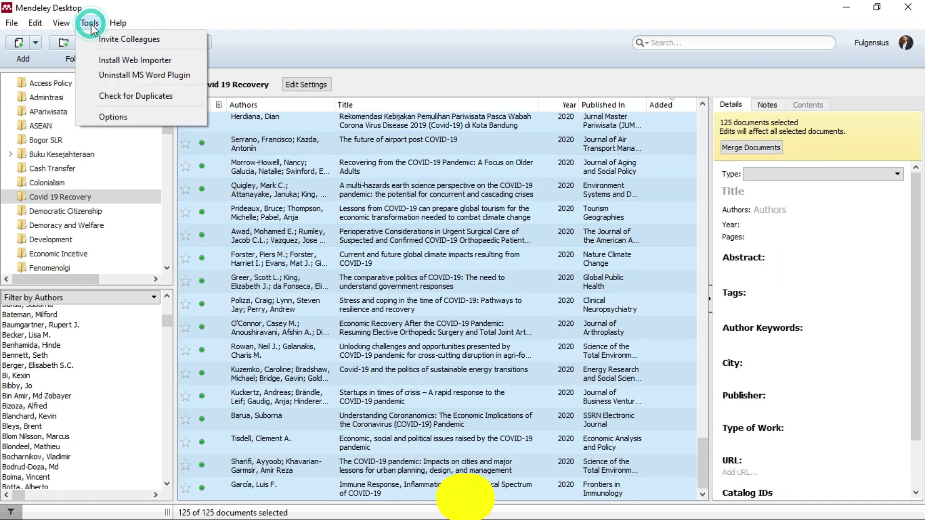
{"action": "left_click", "coordinate": [132, 98]}
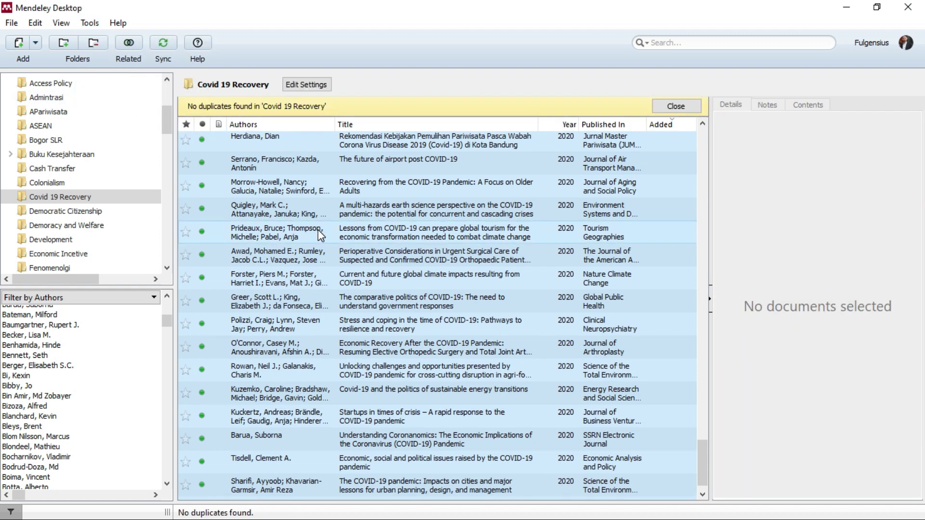
Review the entries across the Covid 19 Recovery folder, including the details of "COVID-19 Pandemic: Socio-Economic Response, Recovery and Reconstruction Policies on Major Global Sectors".
{"action": "scroll", "coordinate": [342, 241], "scroll_direction": "up", "scroll_amount": 10}
{"action": "scroll", "coordinate": [343, 245], "scroll_direction": "up", "scroll_amount": 15}
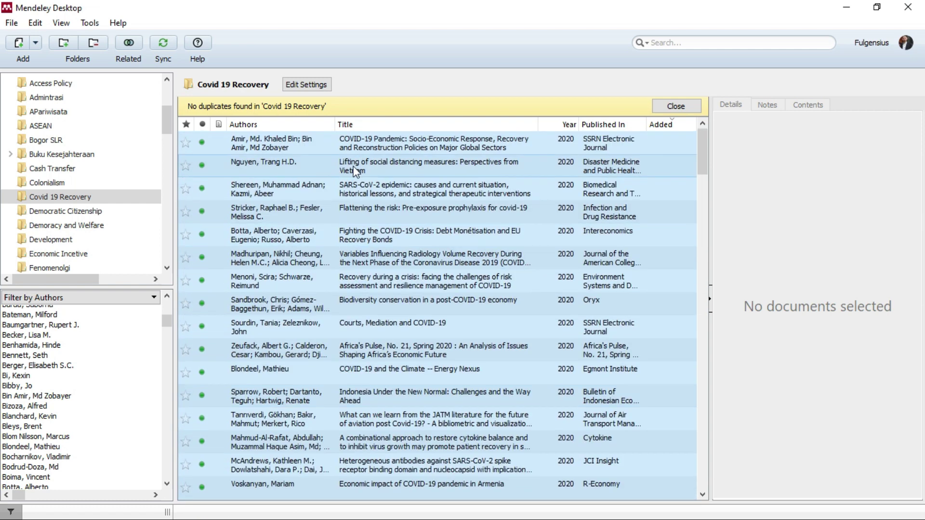
{"action": "left_click", "coordinate": [317, 142]}
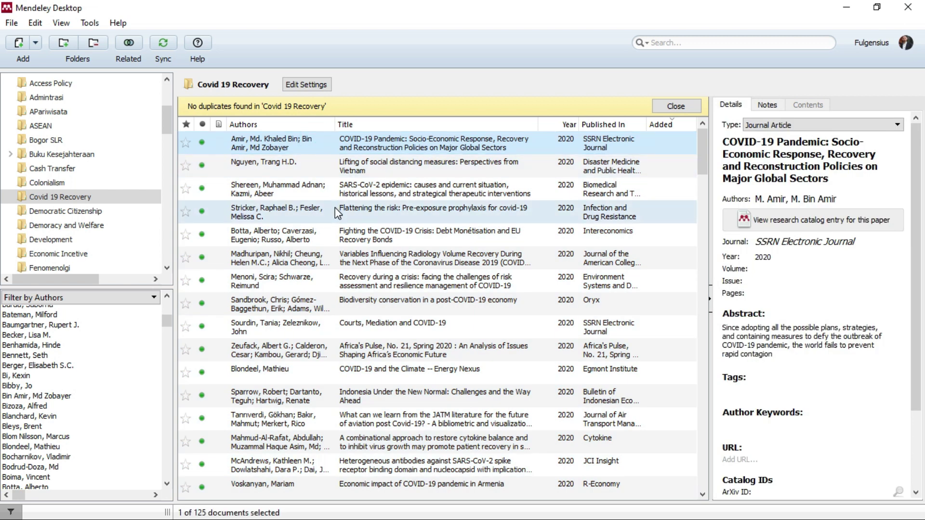
{"action": "scroll", "coordinate": [335, 208], "scroll_direction": "down", "scroll_amount": 5}
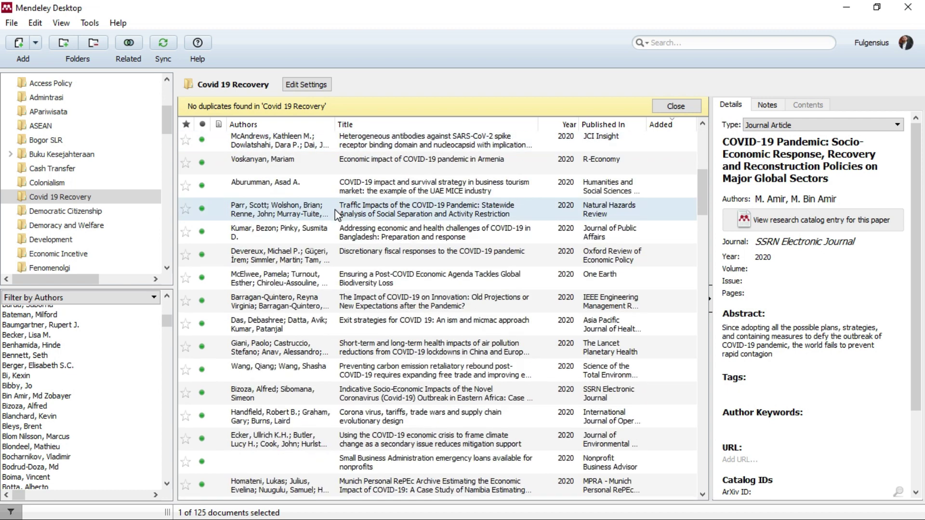
{"action": "scroll", "coordinate": [334, 209], "scroll_direction": "down", "scroll_amount": 15}
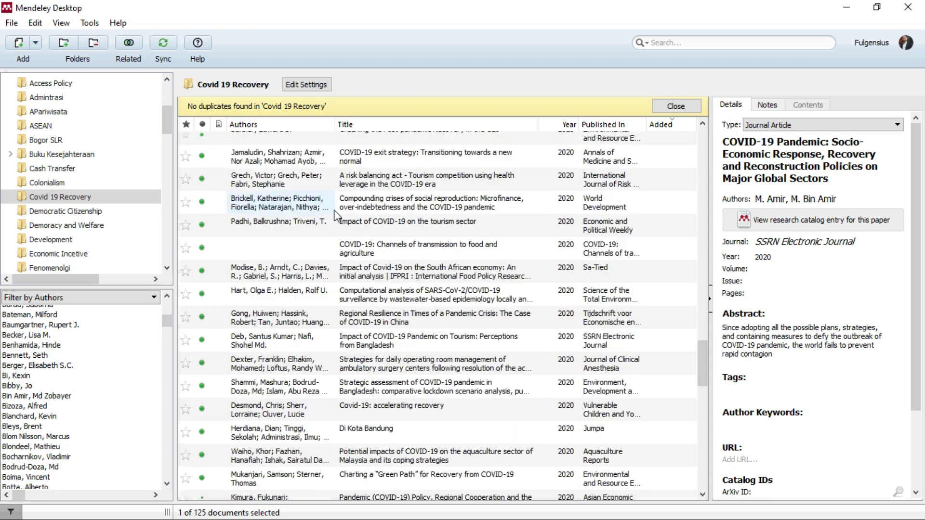
{"action": "scroll", "coordinate": [335, 215], "scroll_direction": "down", "scroll_amount": 2}
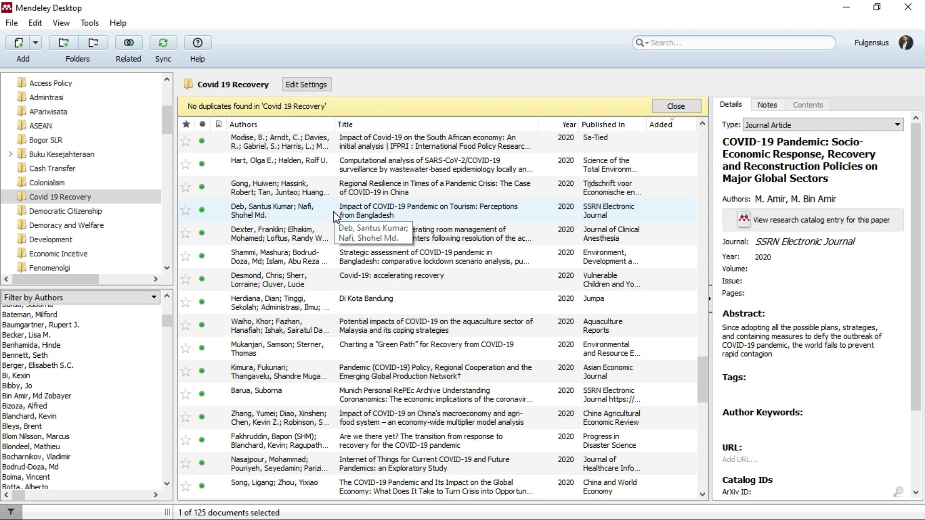
{"action": "scroll", "coordinate": [333, 212], "scroll_direction": "up", "scroll_amount": 12}
{"action": "scroll", "coordinate": [334, 216], "scroll_direction": "up", "scroll_amount": 7}
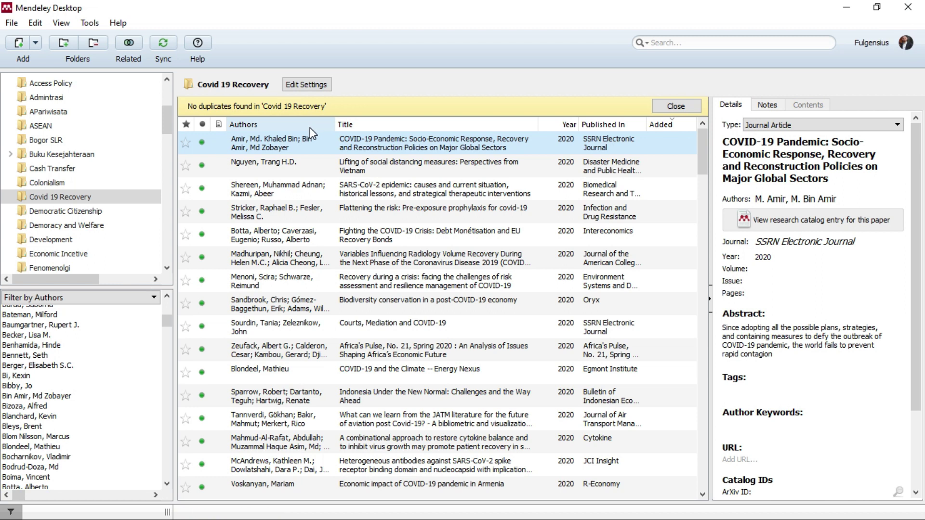
Sort the Covid 19 Recovery folder by authors and delete the three documents that have no author.
{"action": "left_click", "coordinate": [293, 124]}
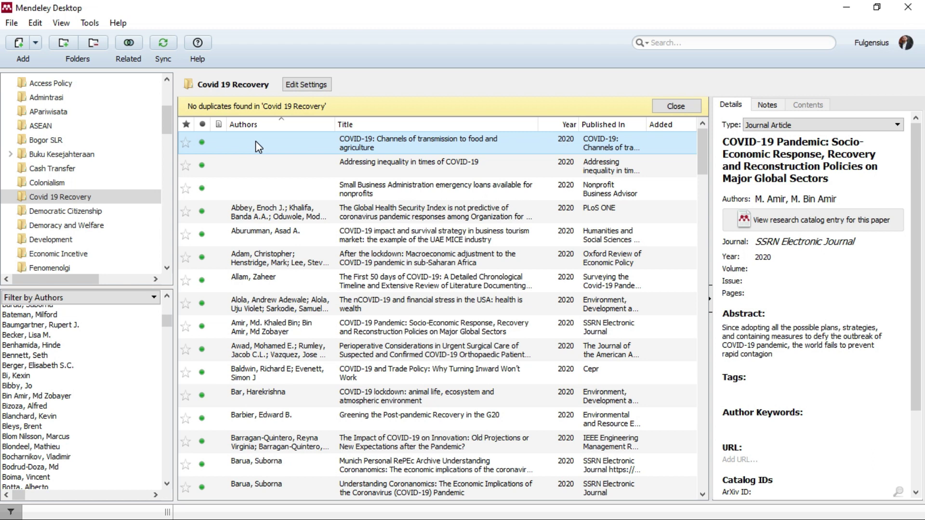
{"action": "left_click", "coordinate": [438, 193], "text": "shift"}
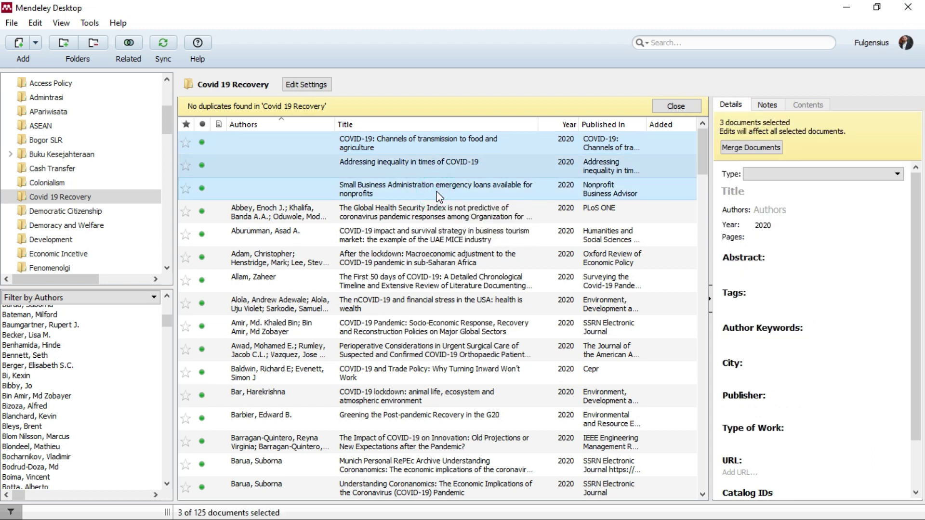
{"action": "right_click", "coordinate": [384, 165]}
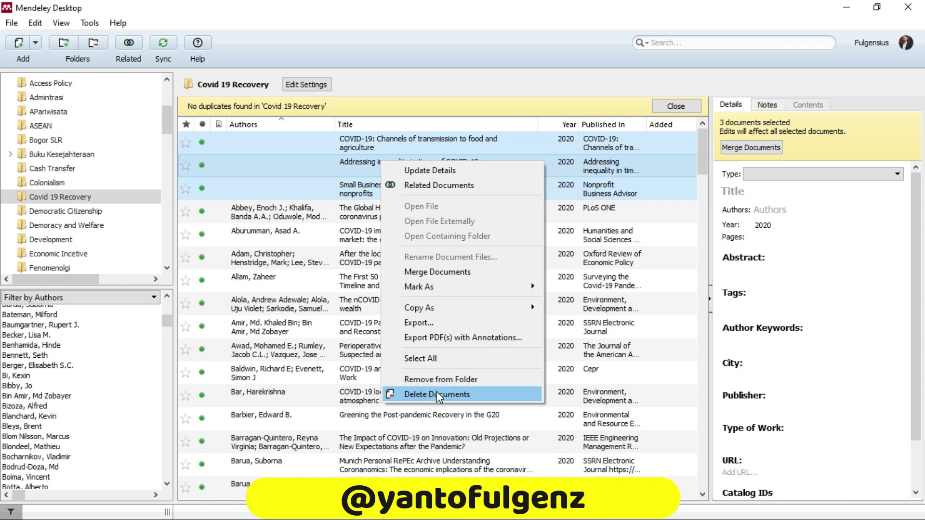
{"action": "left_click", "coordinate": [437, 394]}
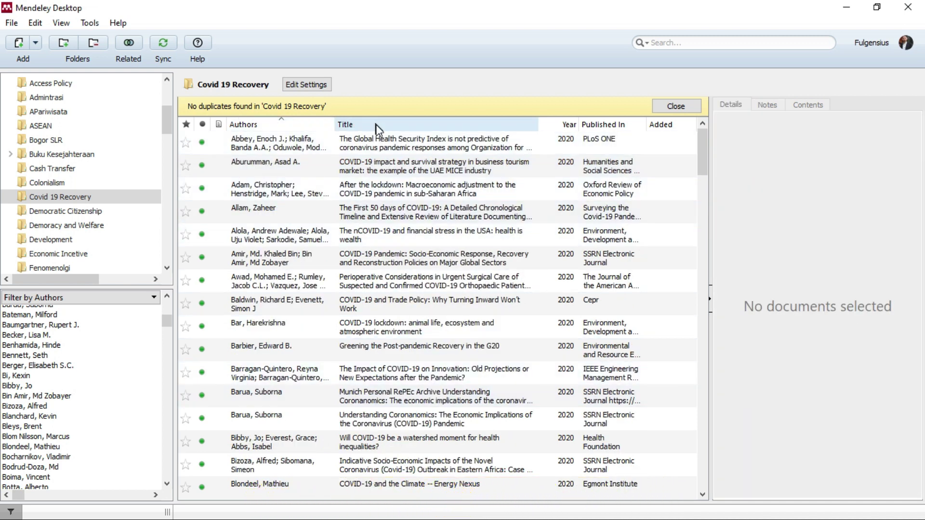
Sort the remaining documents by title and examine the list for incomplete titles.
{"action": "left_click", "coordinate": [425, 125]}
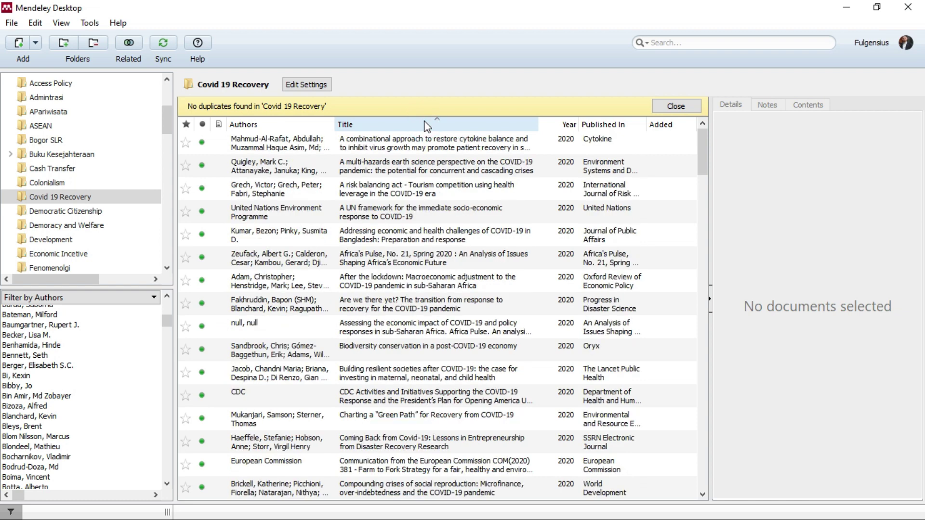
{"action": "scroll", "coordinate": [441, 256], "scroll_direction": "down", "scroll_amount": 6}
{"action": "scroll", "coordinate": [436, 254], "scroll_direction": "down", "scroll_amount": 5}
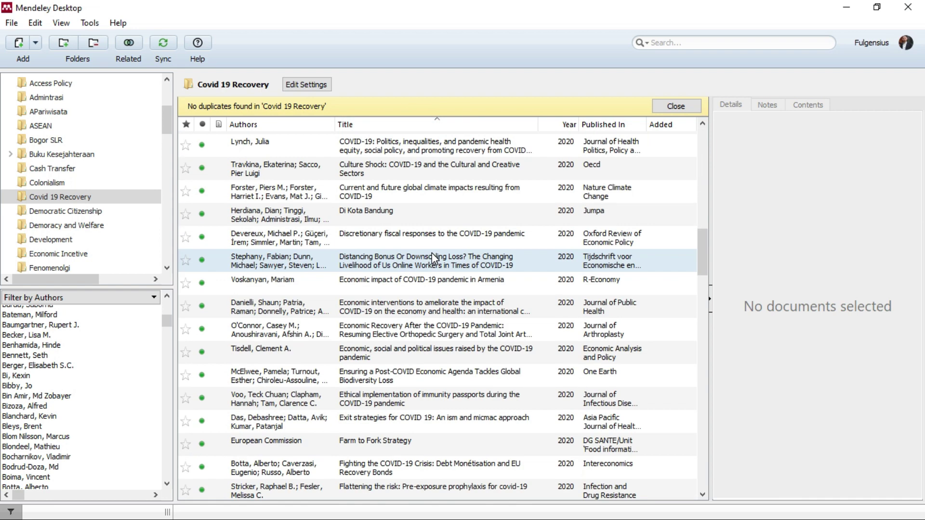
{"action": "scroll", "coordinate": [432, 252], "scroll_direction": "up", "scroll_amount": 8}
{"action": "scroll", "coordinate": [432, 252], "scroll_direction": "down", "scroll_amount": 15}
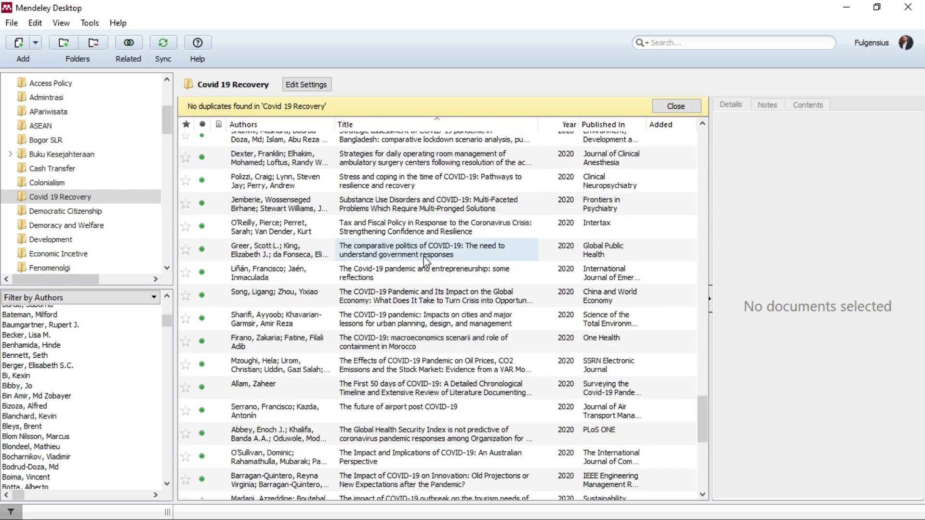
{"action": "scroll", "coordinate": [421, 255], "scroll_direction": "up", "scroll_amount": 12}
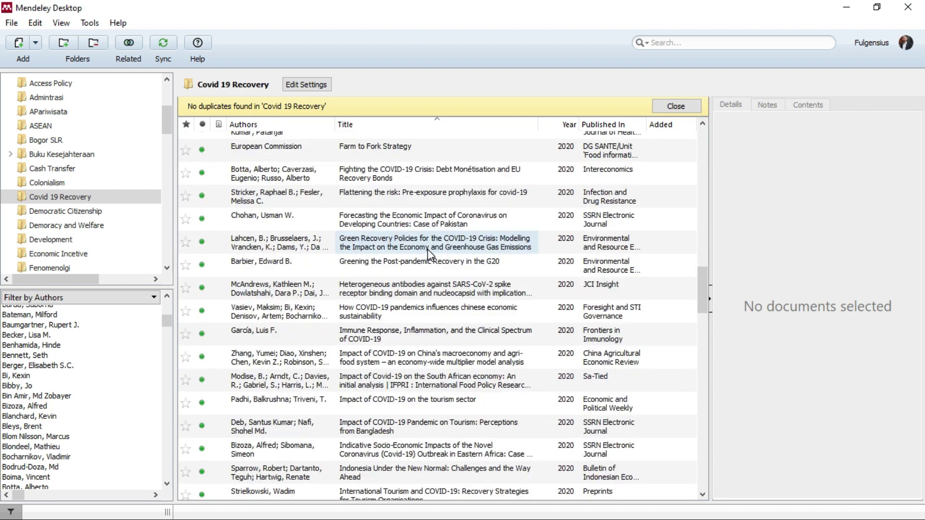
Sort the documents by year in ascending order and examine the publication years throughout the folder.
{"action": "scroll", "coordinate": [427, 250], "scroll_direction": "up", "scroll_amount": 10}
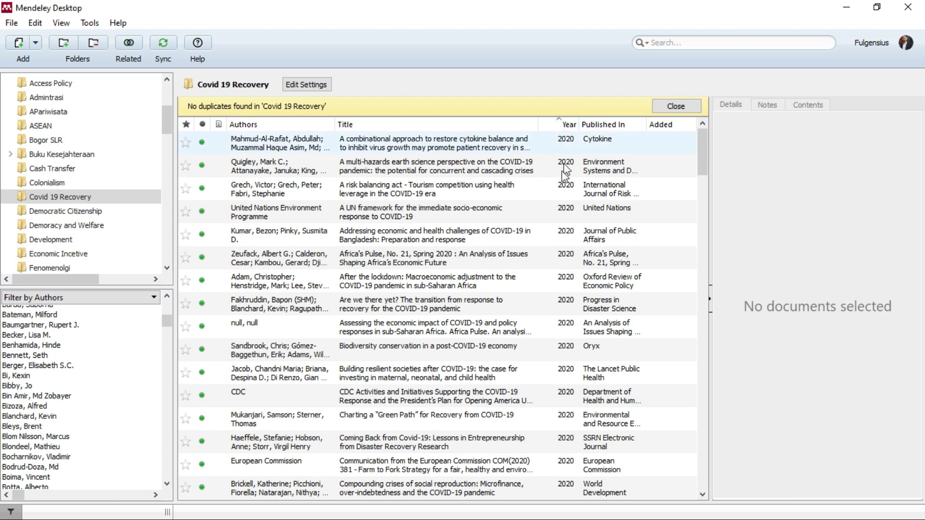
{"action": "scroll", "coordinate": [496, 274], "scroll_direction": "down", "scroll_amount": 3}
{"action": "scroll", "coordinate": [496, 274], "scroll_direction": "down", "scroll_amount": 20}
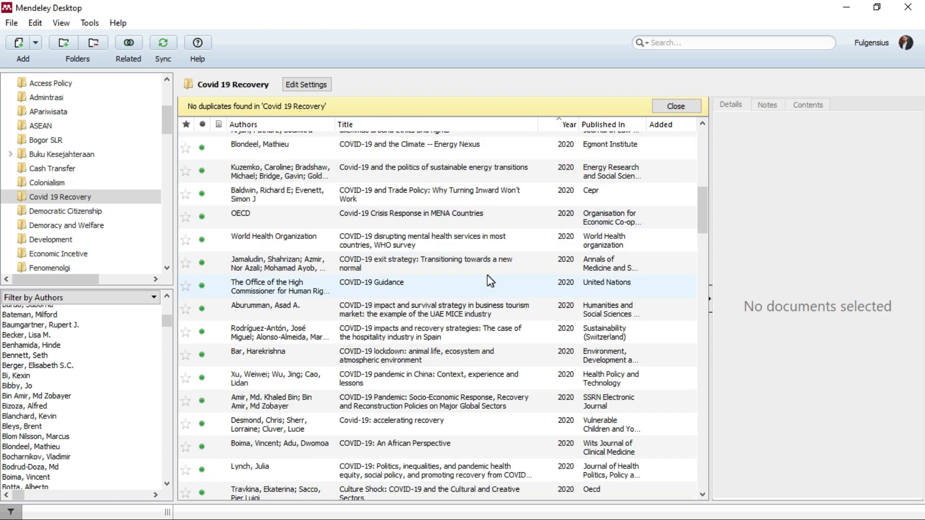
{"action": "scroll", "coordinate": [480, 275], "scroll_direction": "down", "scroll_amount": 10}
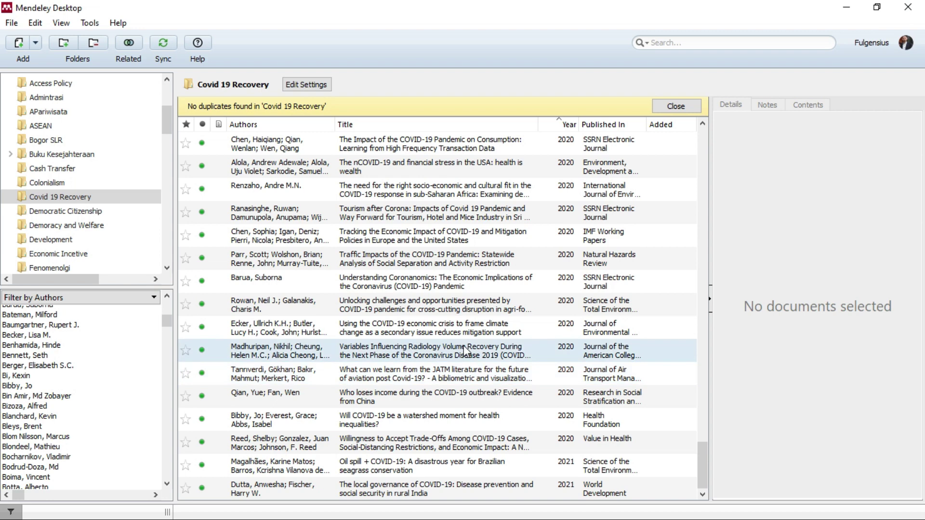
{"action": "scroll", "coordinate": [460, 328], "scroll_direction": "up", "scroll_amount": 5}
{"action": "scroll", "coordinate": [430, 176], "scroll_direction": "up", "scroll_amount": 5}
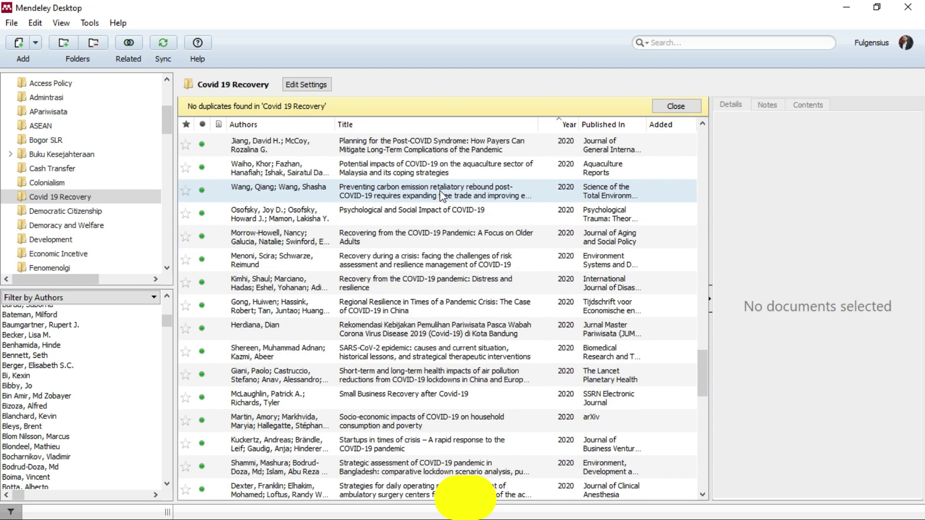
Sort the documents by publication source and view the details of "COVID-19 exit strategy: Transitioning towards a new normal".
{"action": "left_click", "coordinate": [616, 125]}
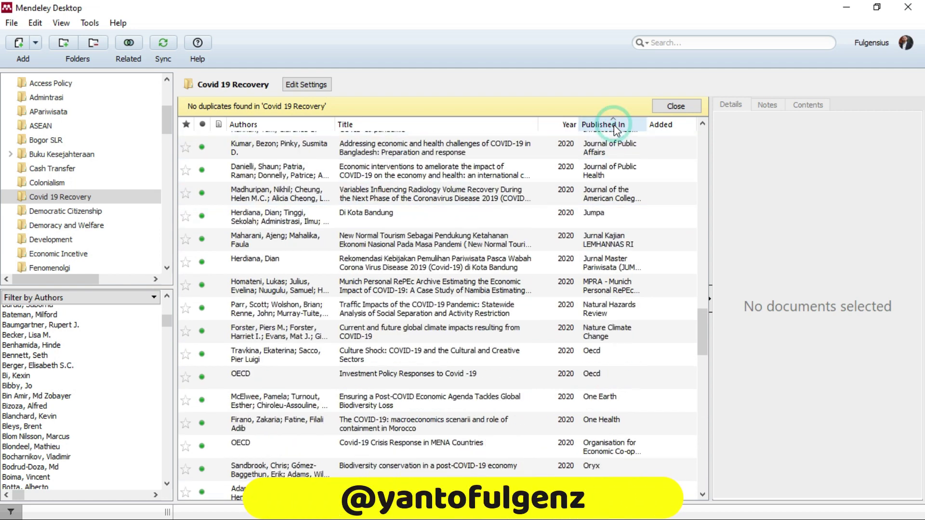
{"action": "left_click_drag", "start_coordinate": [708, 342], "coordinate": [661, 124]}
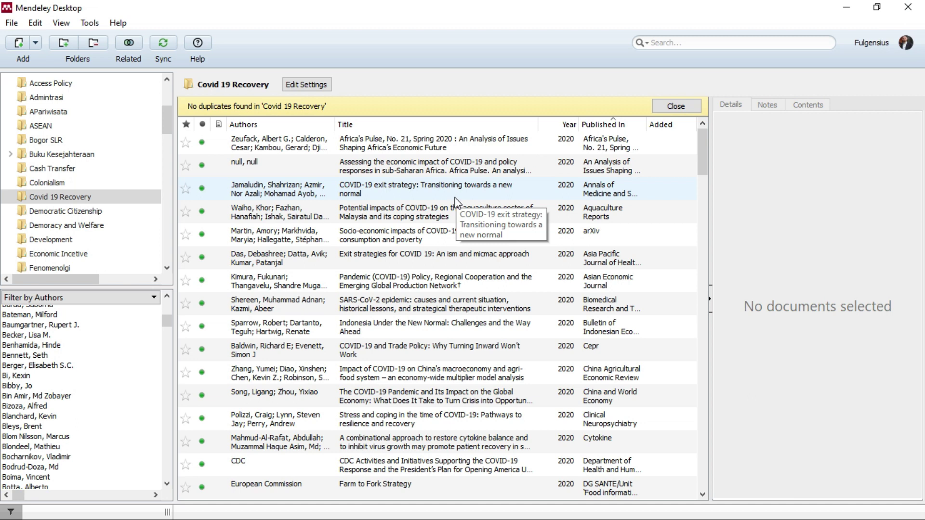
{"action": "left_click", "coordinate": [425, 192]}
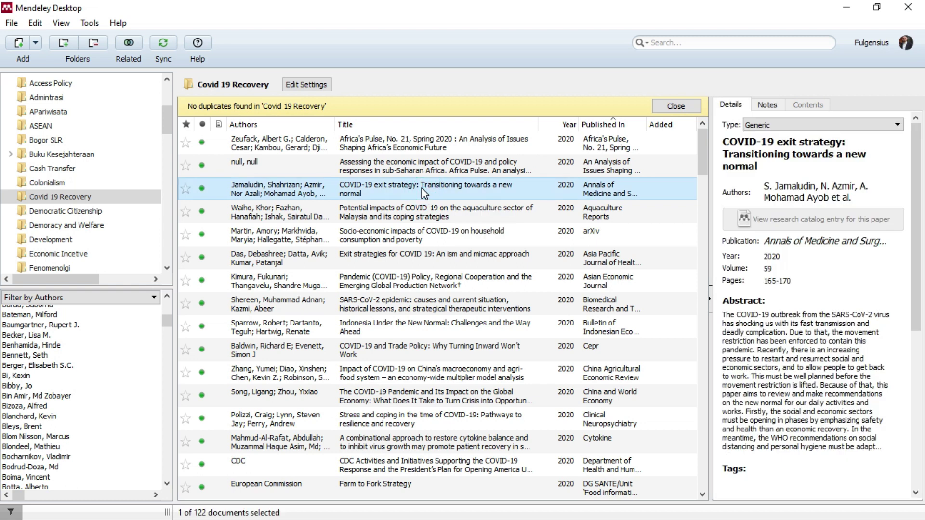